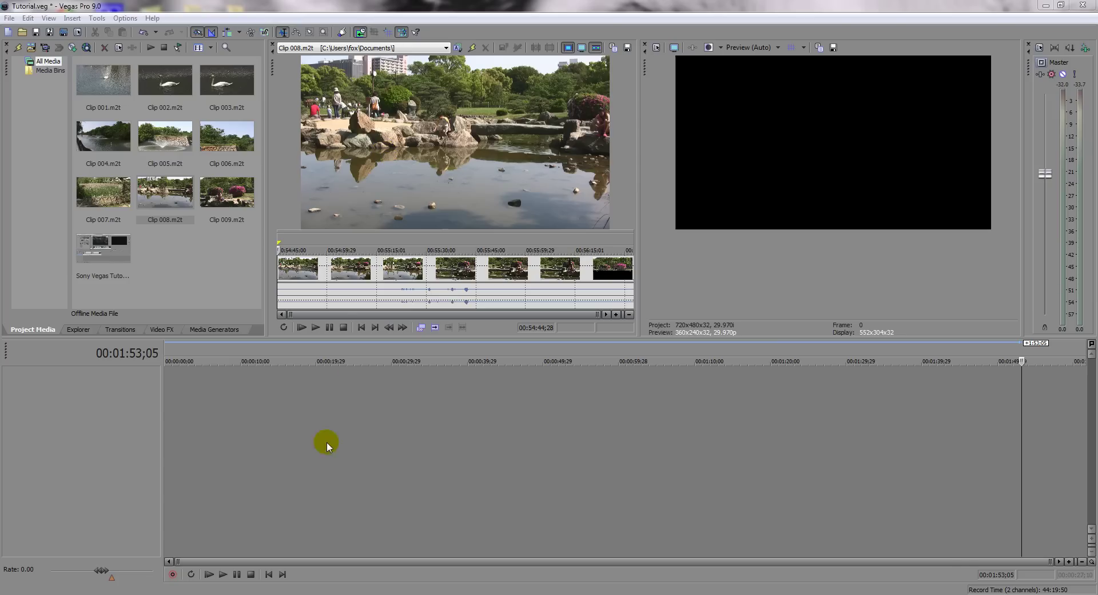
Step: Return the timeline playhead to the project start
left_click(222, 440)
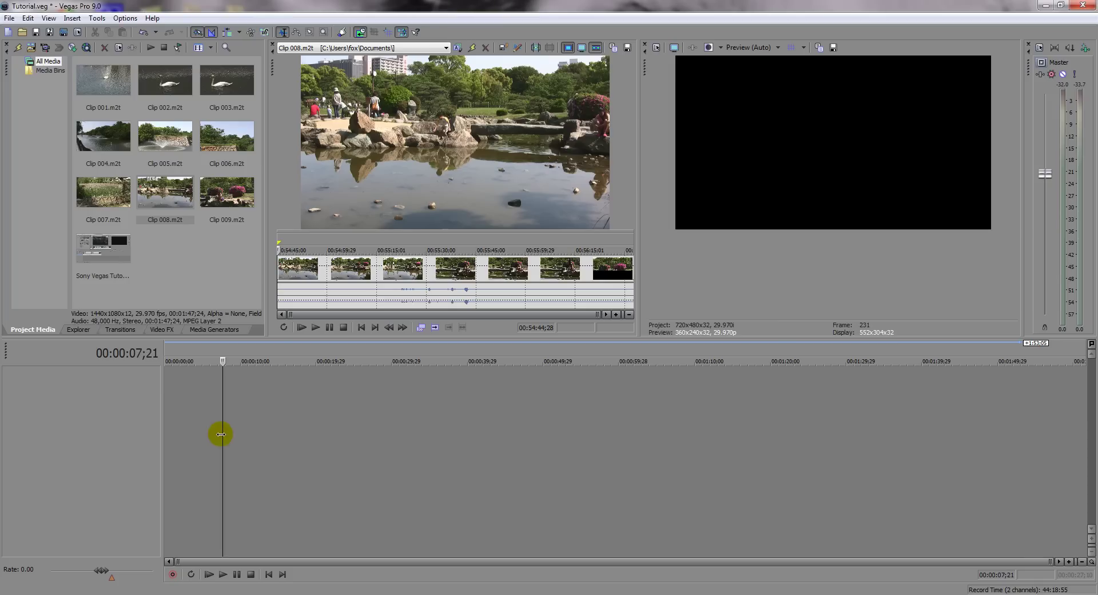
key("ctrl+Home")
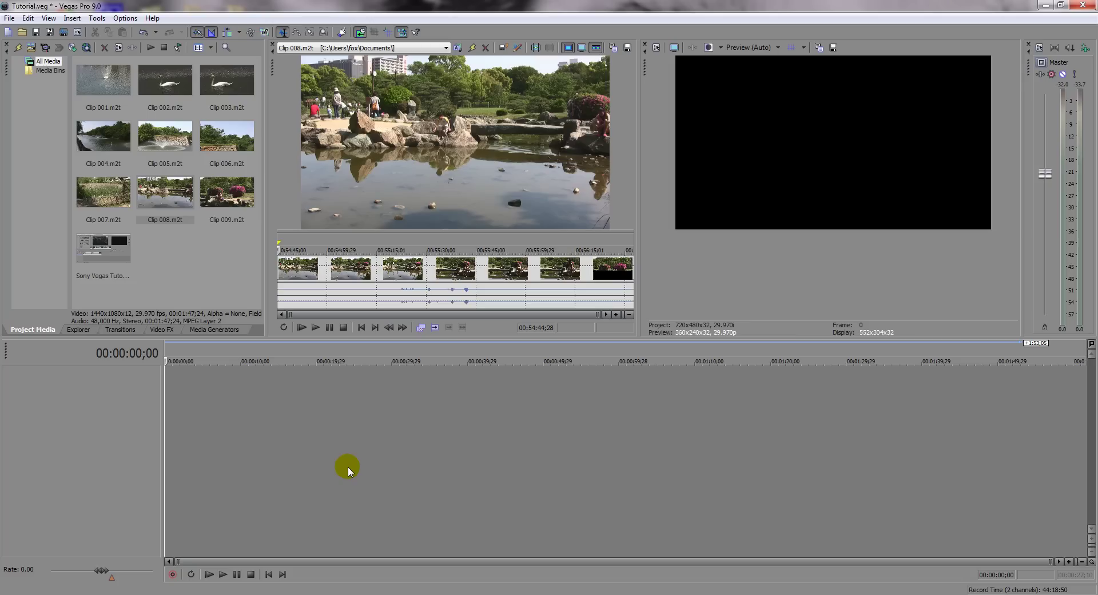
left_click(348, 466)
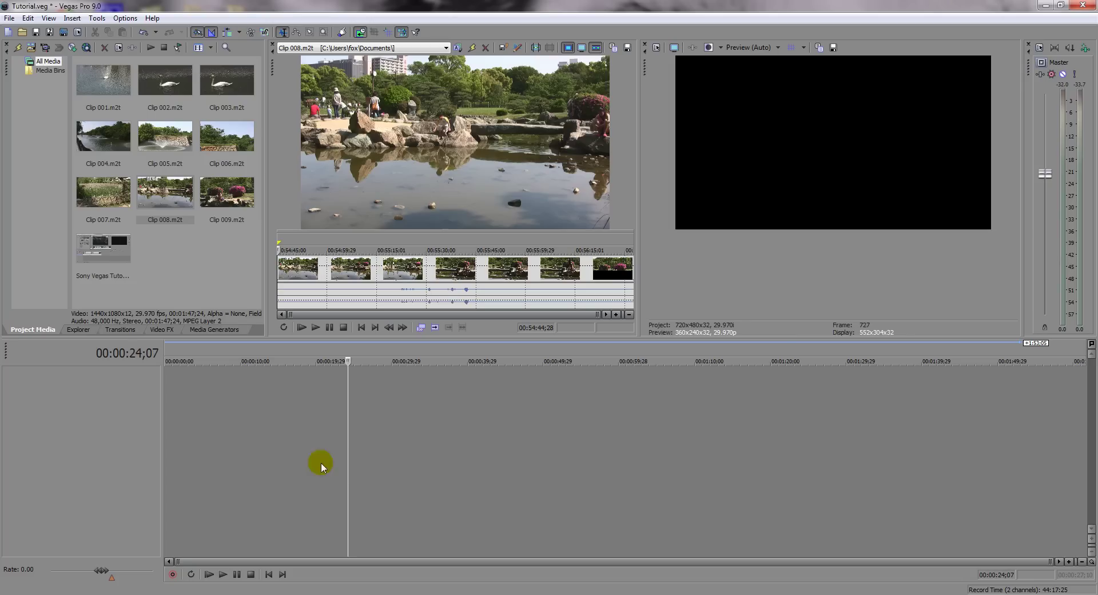
left_click(287, 450)
left_click_drag(287, 450, 150, 453)
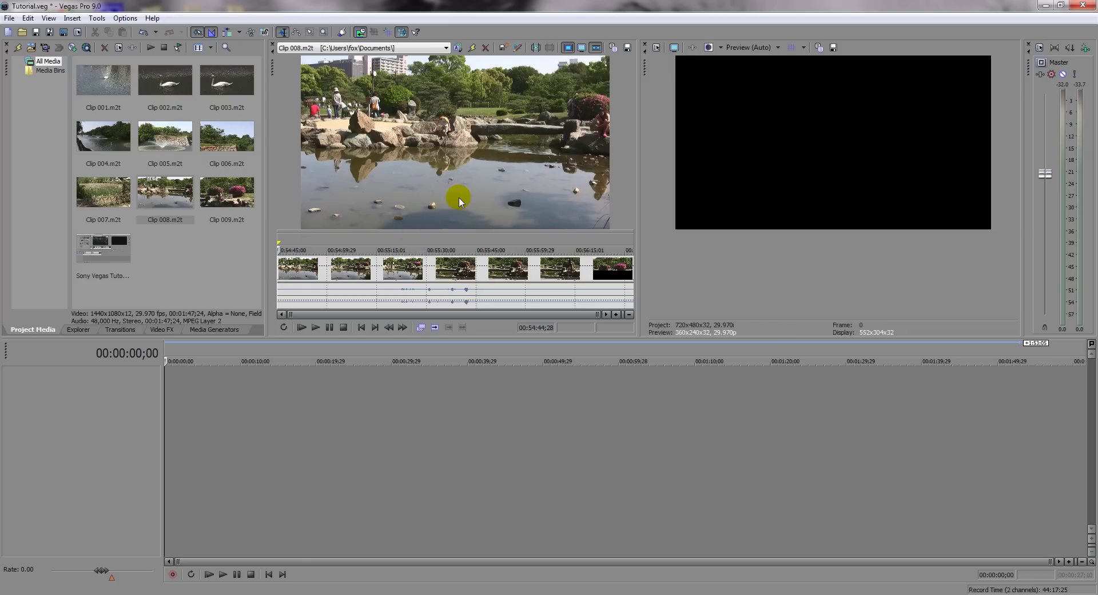
Step: Shuttle through Clip 008 in the Trimmer with J/L to find the 00:56:09;18 frame
left_click(336, 236)
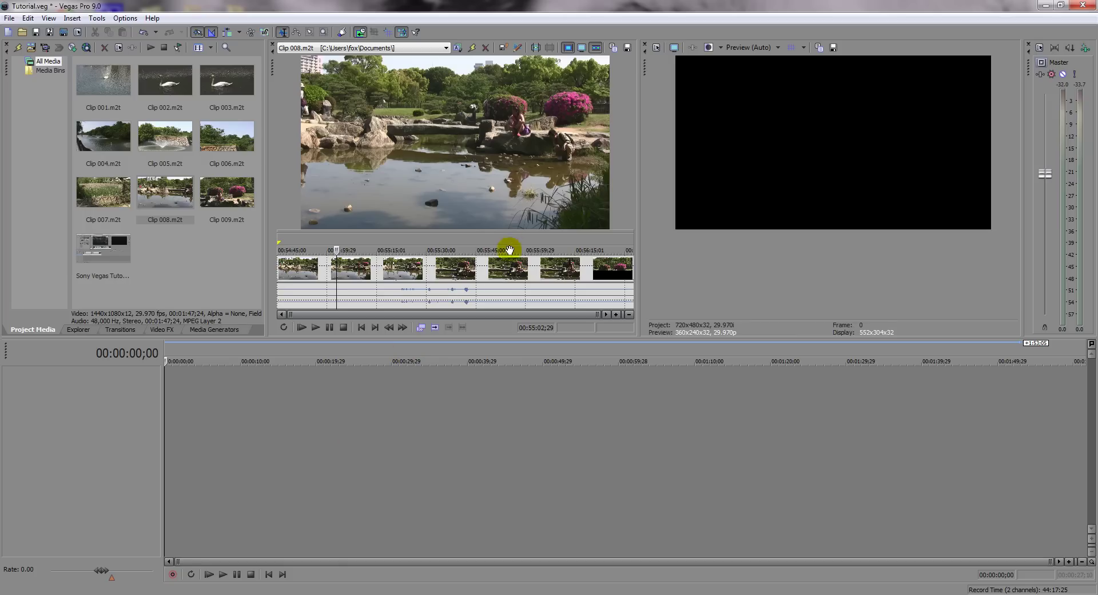
left_click_drag(537, 237, 523, 239)
key("l")
key("l")
key("l")
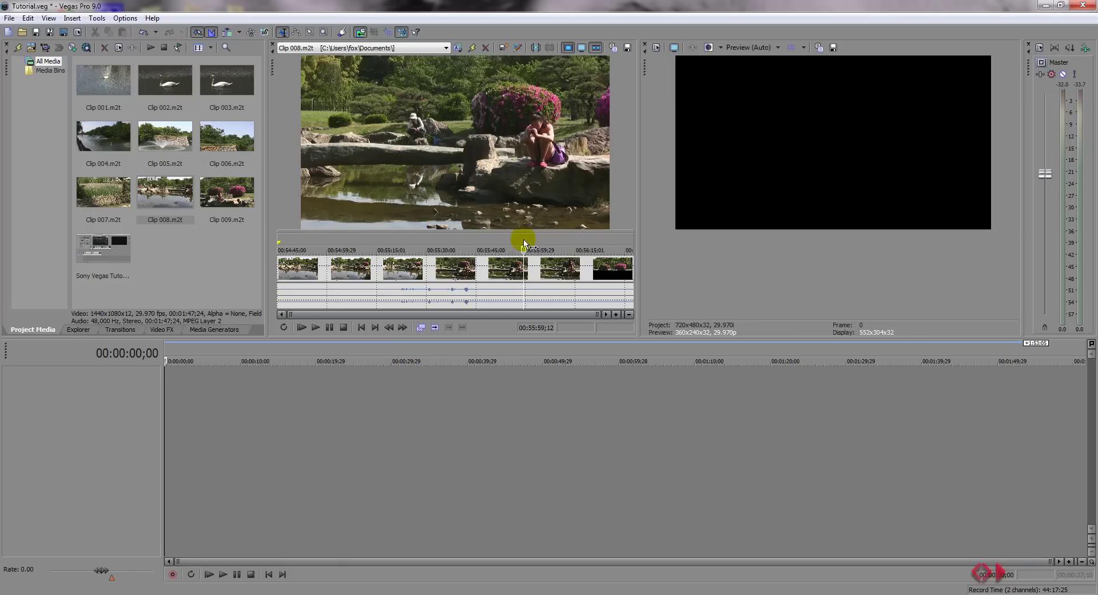
key("j")
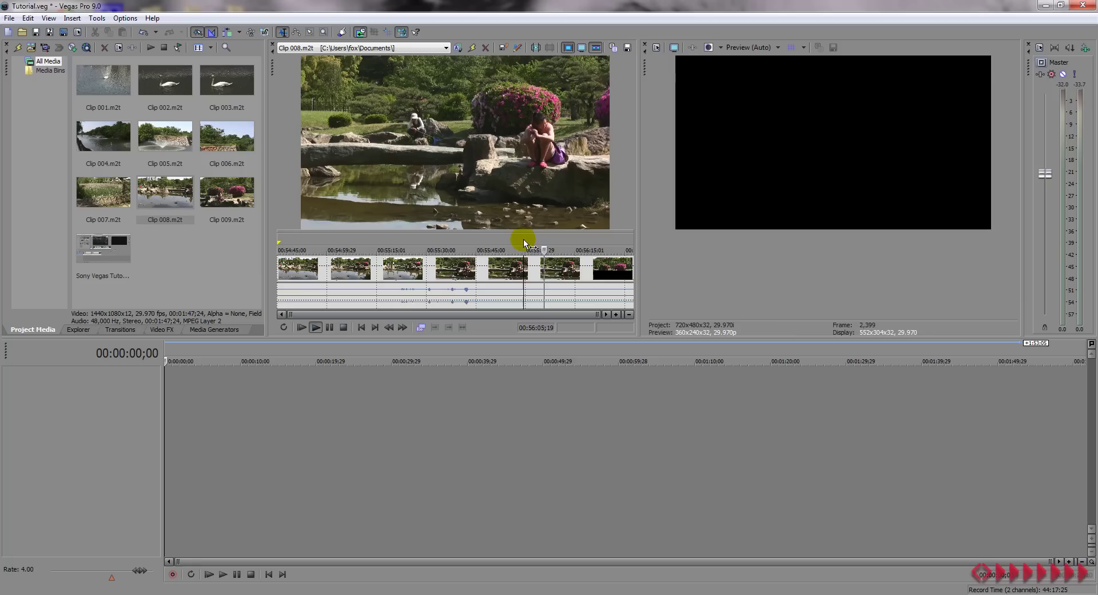
key("j")
key("j")
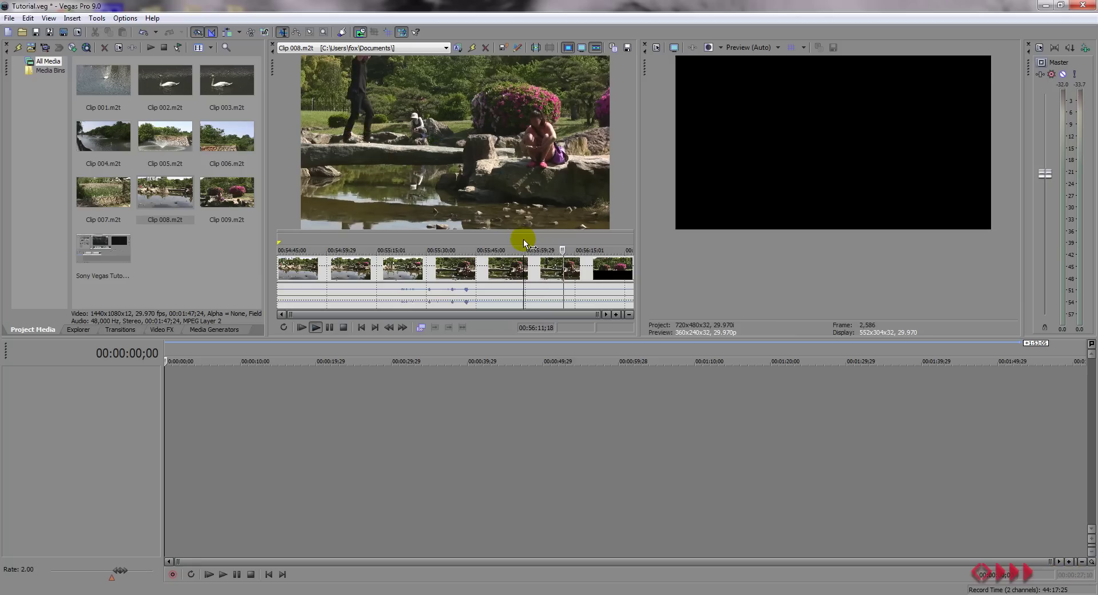
key("j")
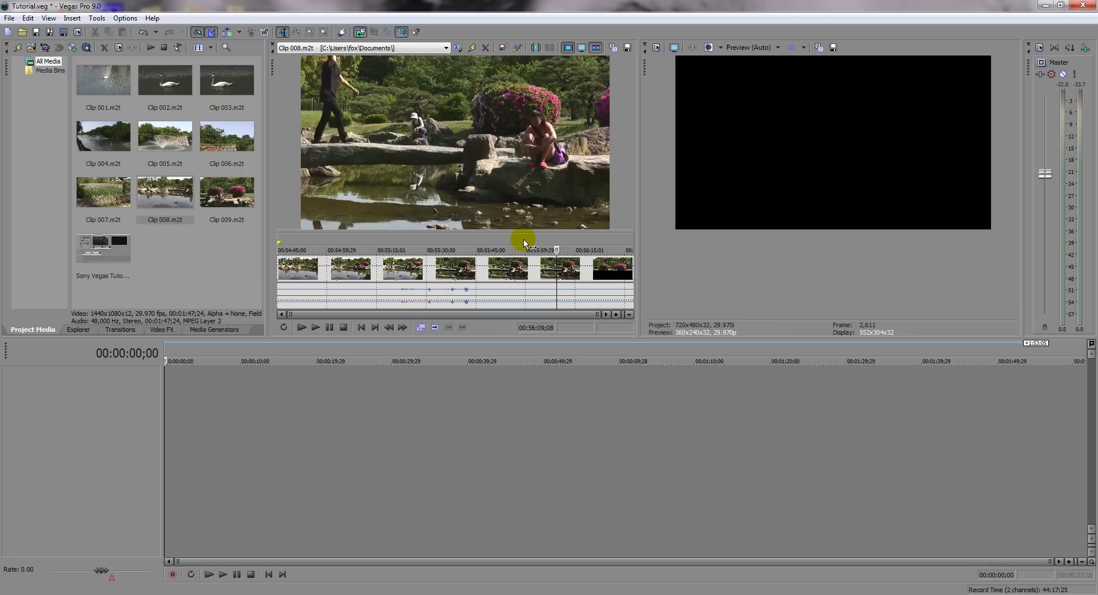
key("l")
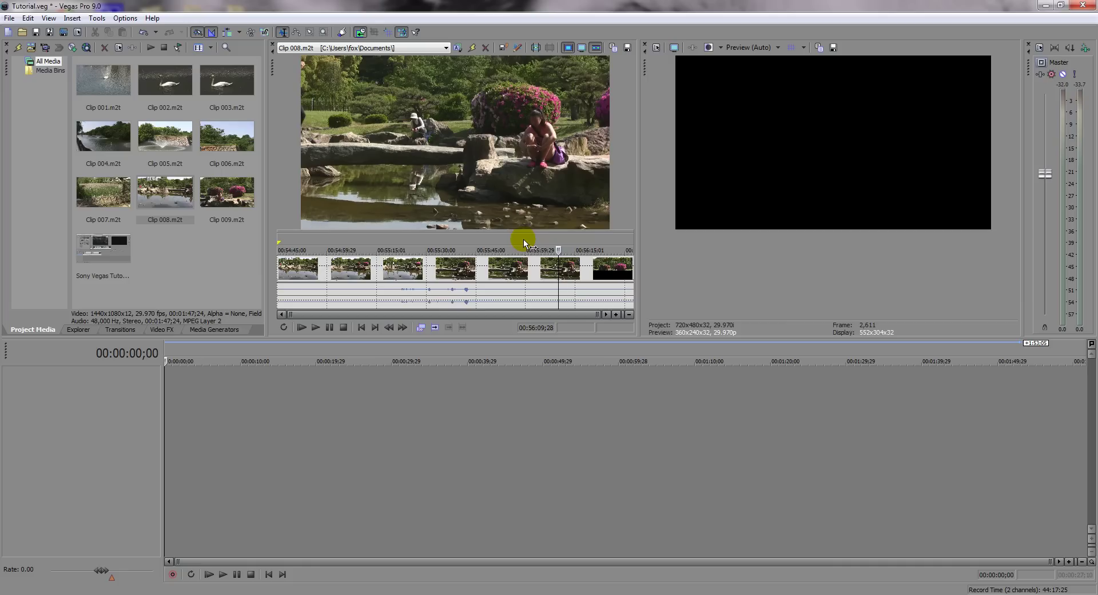
key("Left")
key("Left")
key("Left")
key("Left")
key("Left")
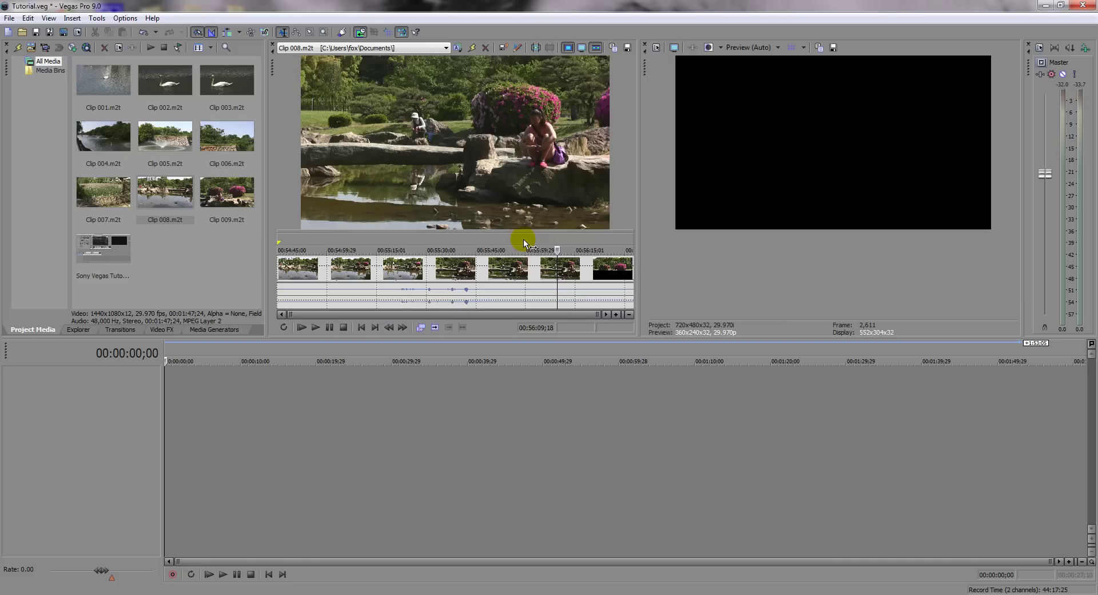
Step: Mark Clip 008 from 00:56:09;18 to 00:56:18;28 and add the section to the timeline
key("i")
key("l")
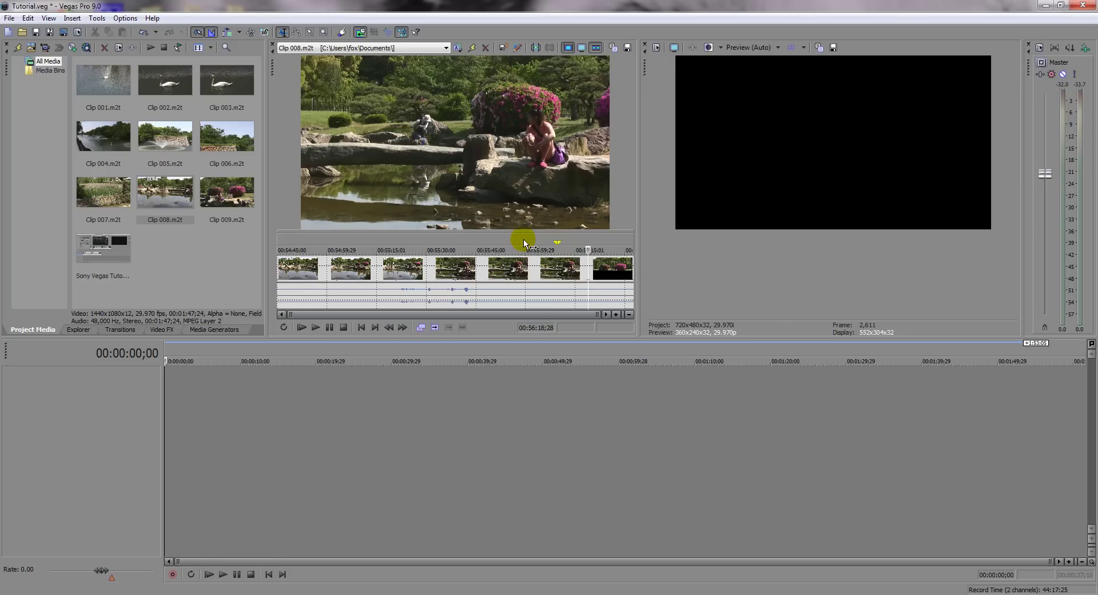
key("o")
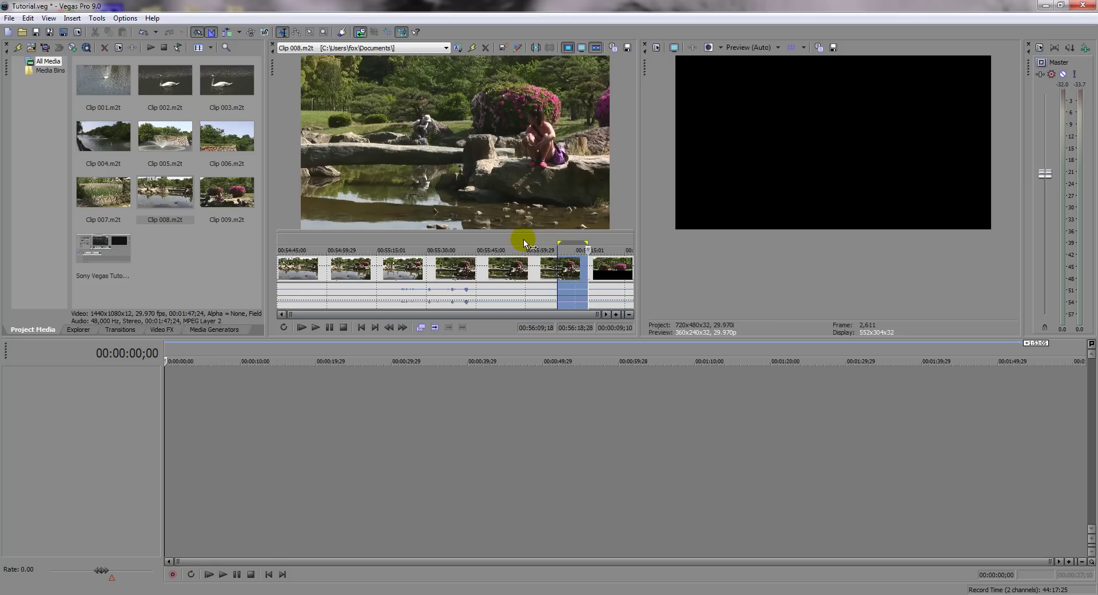
key("a")
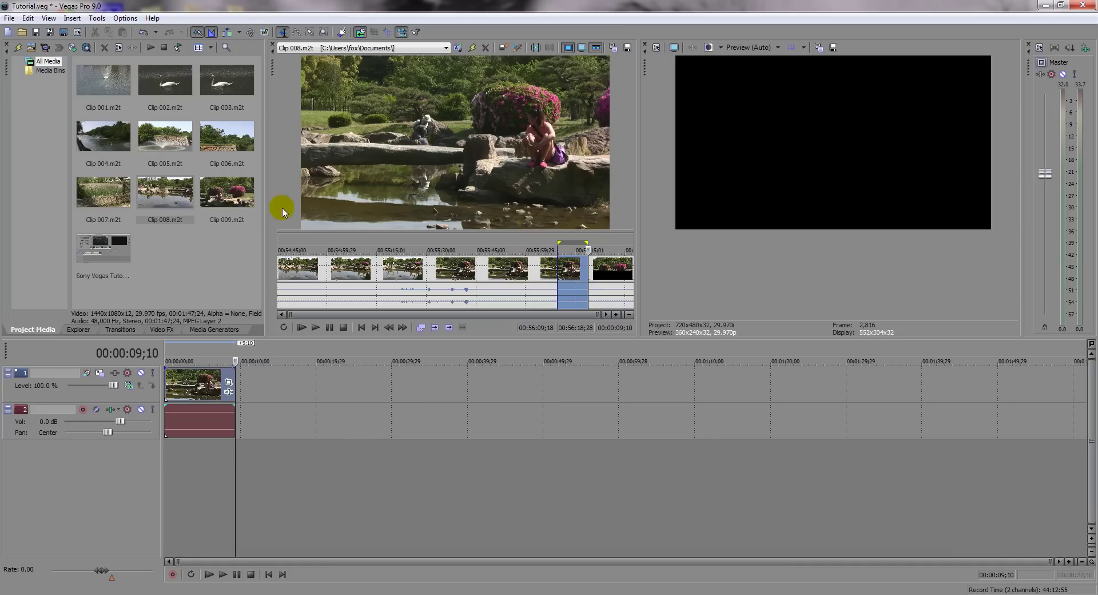
Step: Load Clip 007 in the Trimmer and mark a new in point at 00:26:07;17
double_click(94, 195)
left_click_drag(395, 300, 280, 288)
left_click(280, 289)
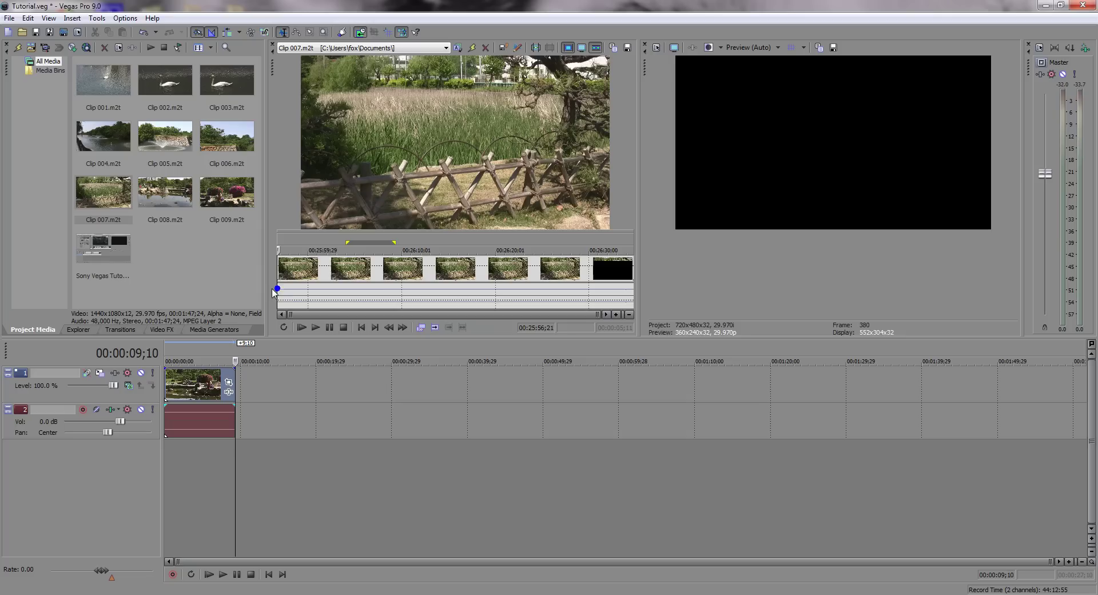
left_click(379, 288)
key("i")
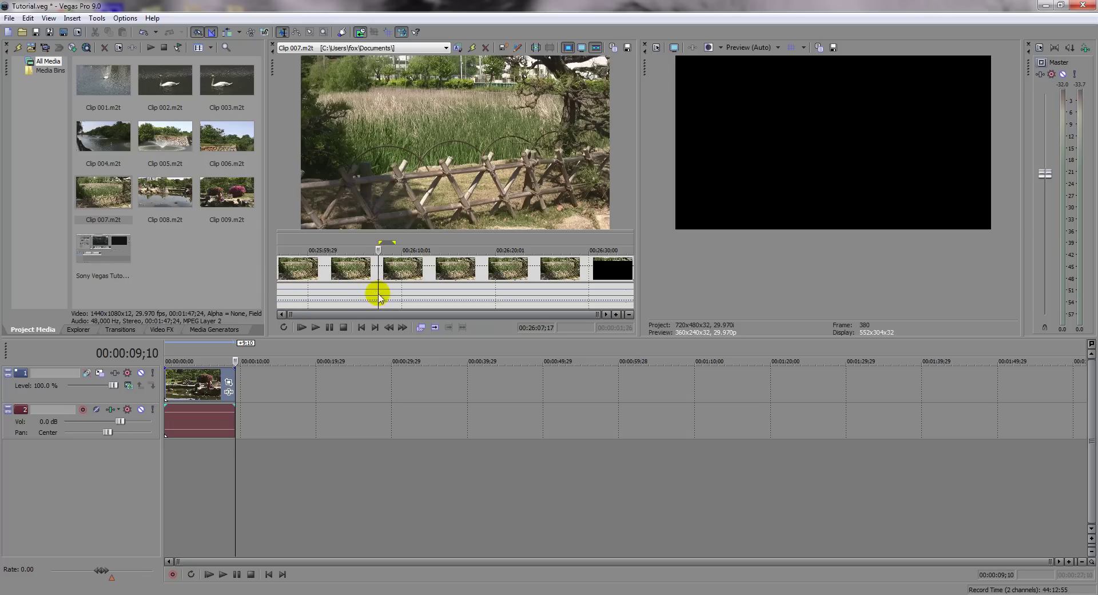
Step: Mark the out point at 00:26:11;08, add the section, then undo both timeline additions
left_click(413, 289)
left_click(412, 288, "shift")
key("a")
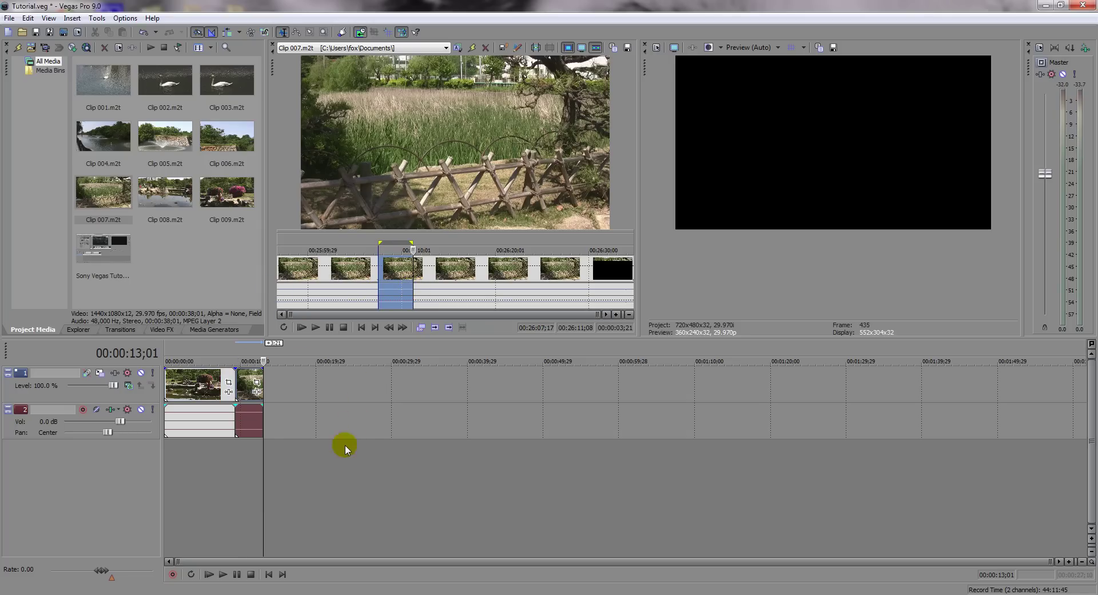
key("ctrl+z")
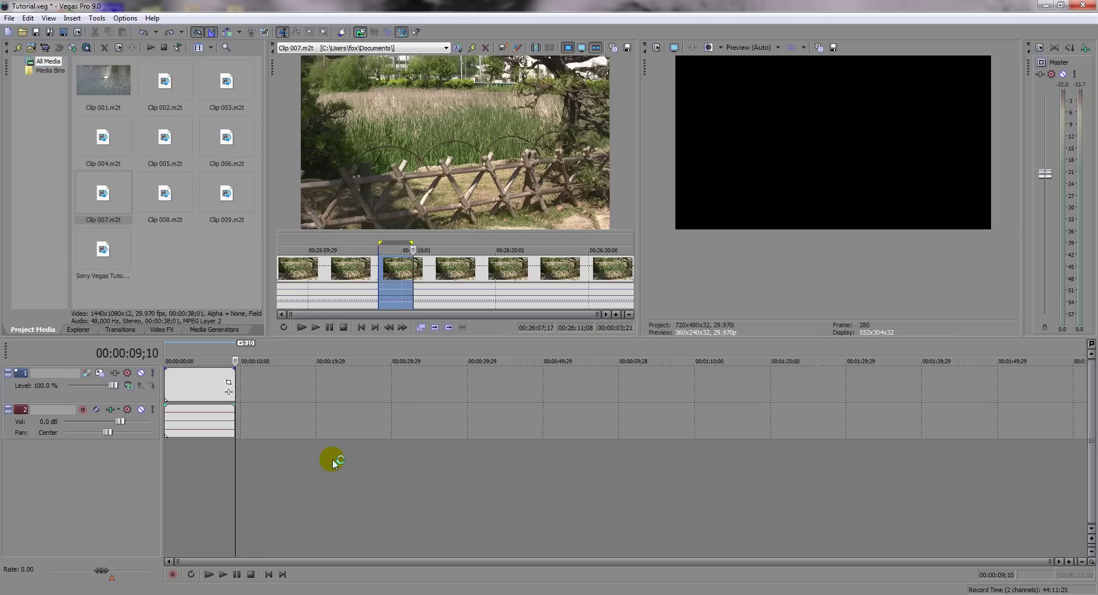
key("ctrl+z")
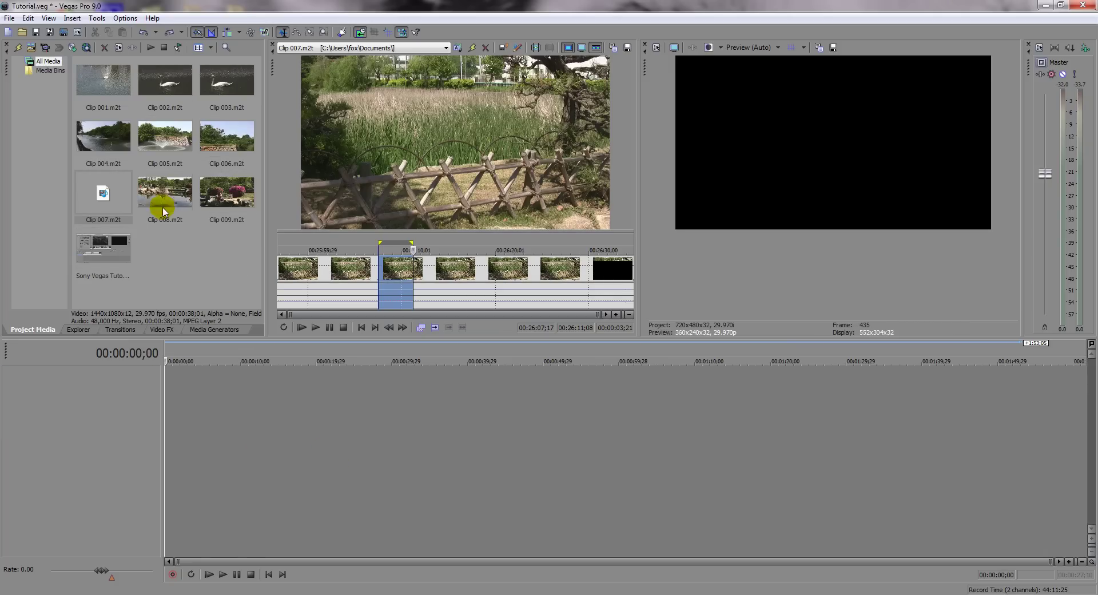
Step: Reload Clip 008 and shorten its marked section to seven frames, ending at 00:56:09;25
double_click(164, 211)
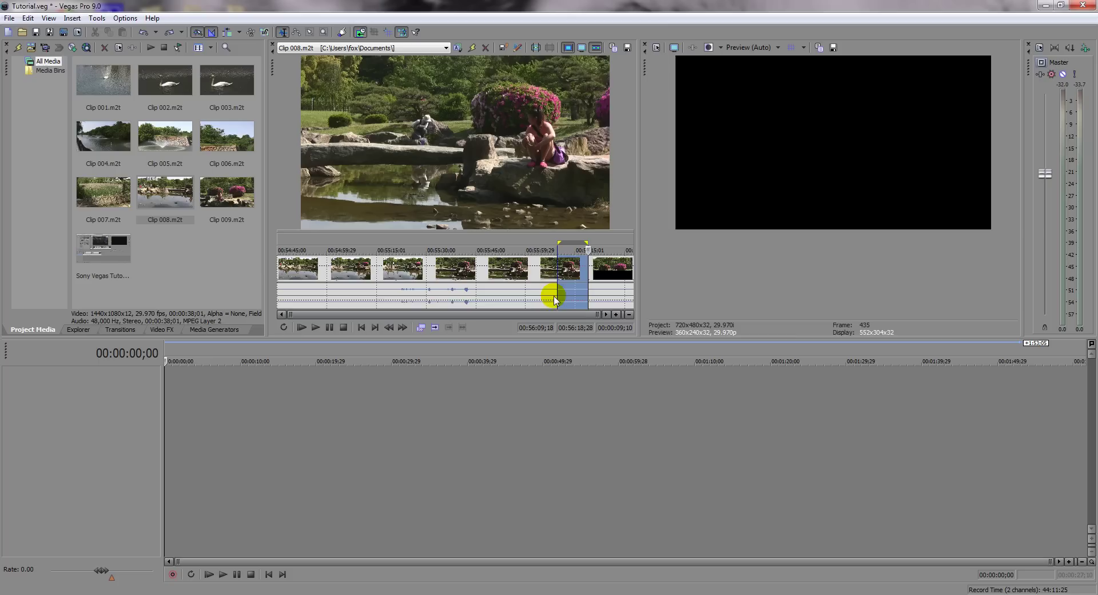
left_click_drag(583, 303, 558, 294)
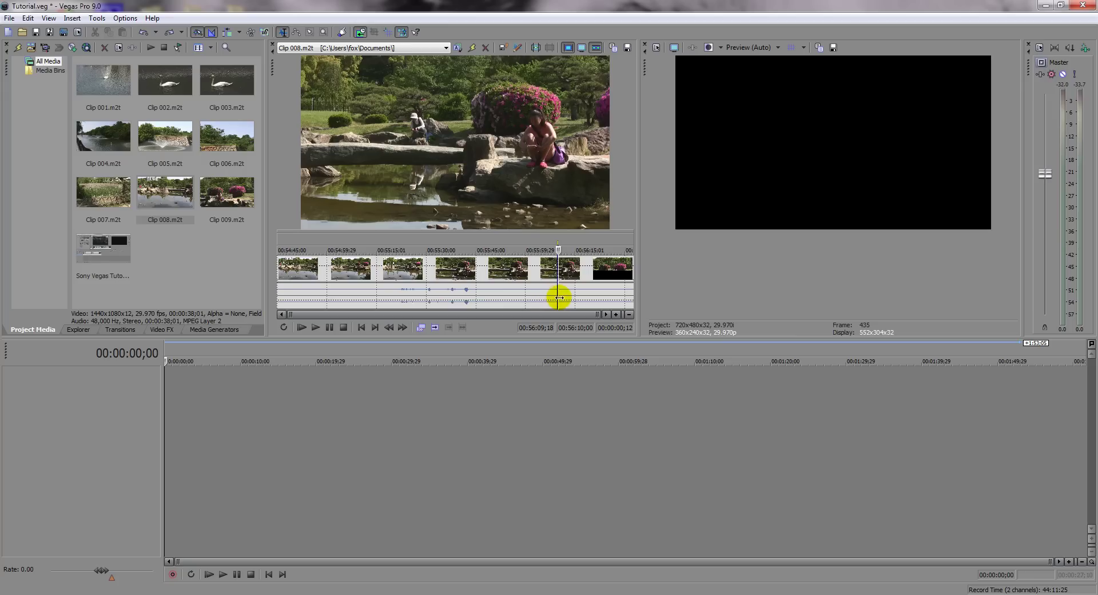
left_click_drag(559, 297, 557, 298)
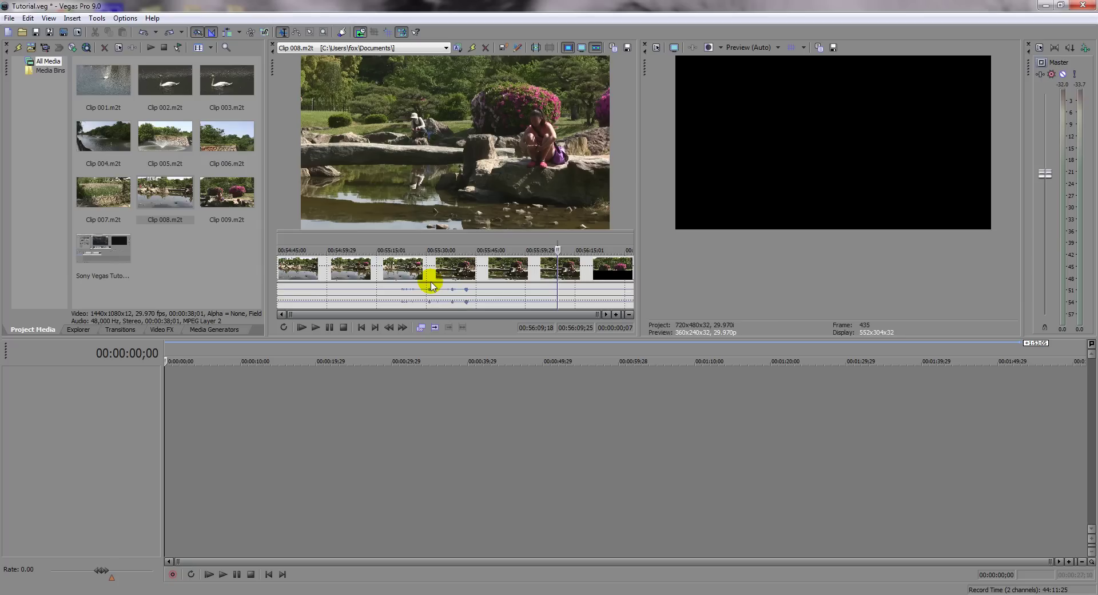
Step: Close the Trimmer, widen the video preview, and place the full 00:01:47;24 Clip 008 on the timeline
left_click(273, 45)
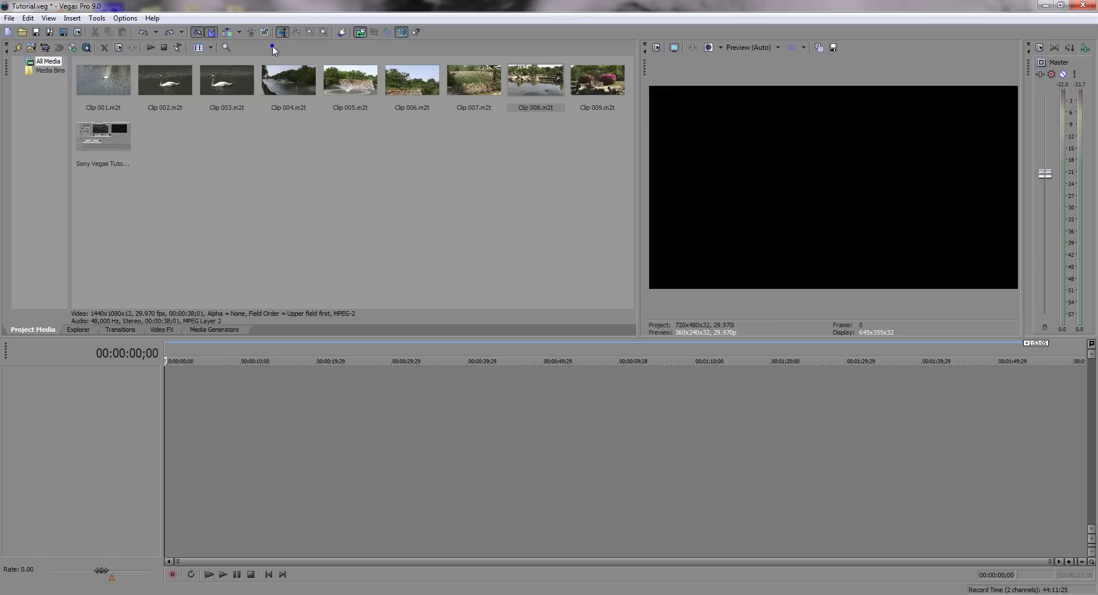
left_click_drag(640, 157, 409, 169)
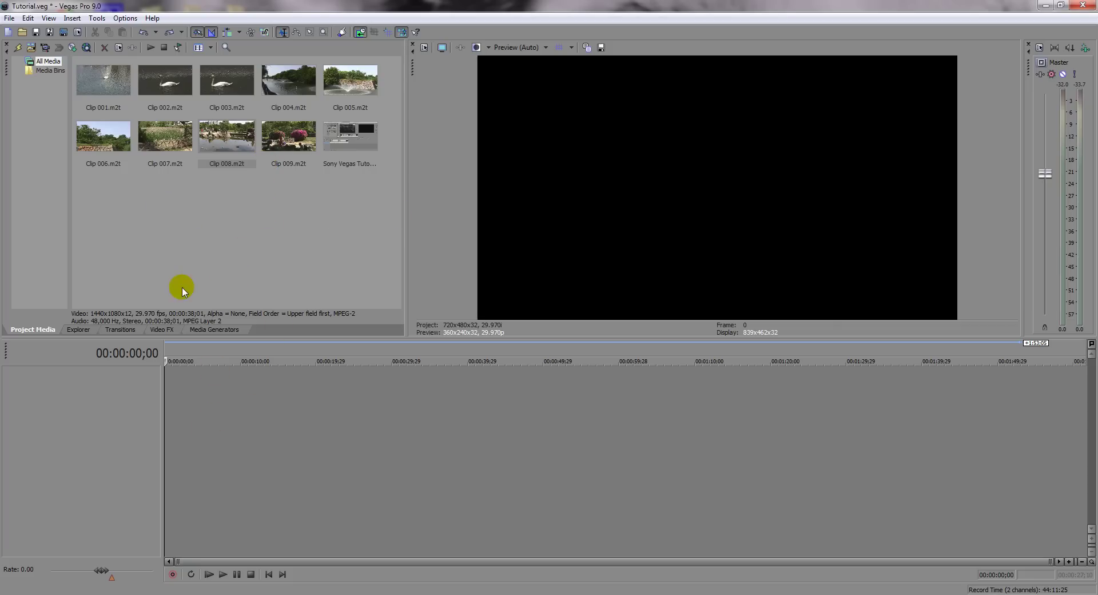
mouse_move(234, 145)
left_mouse_down()
mouse_move(204, 348)
mouse_move(169, 380)
mouse_move(222, 139)
left_mouse_up()
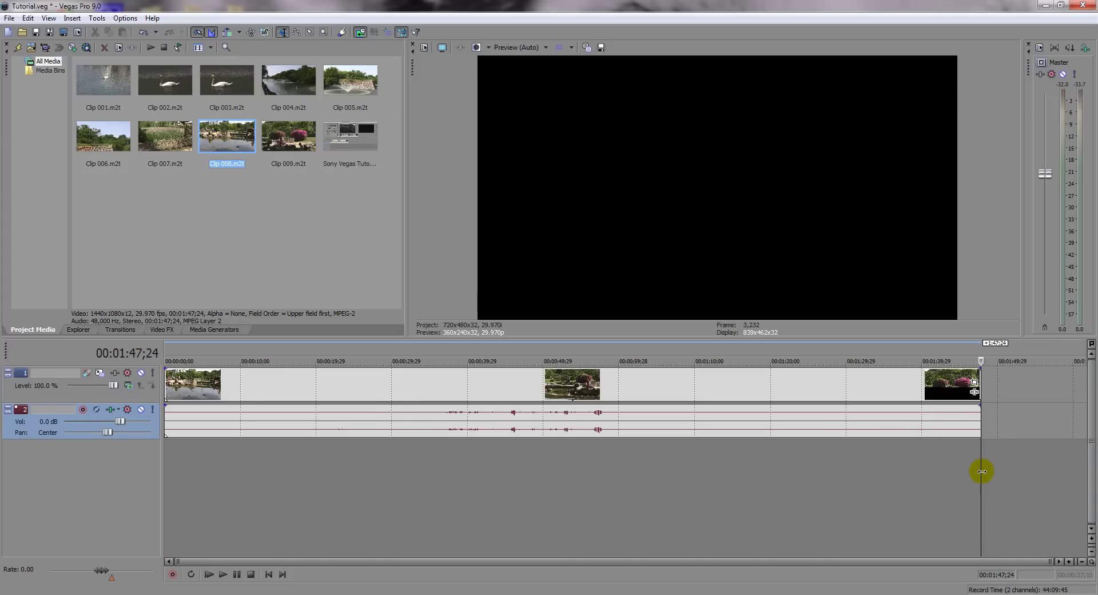
Step: Shuttle to the cut frame, set a loop region from it, and trim the event's start to 00:01:24;23
left_click_drag(981, 471, 746, 470)
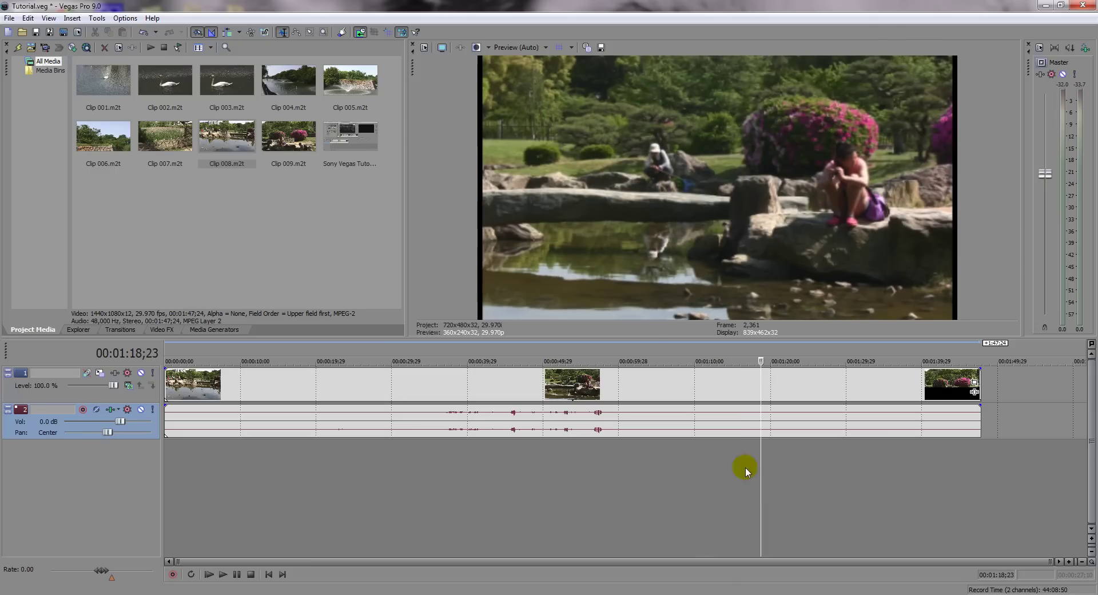
key("l")
key("l")
key("l")
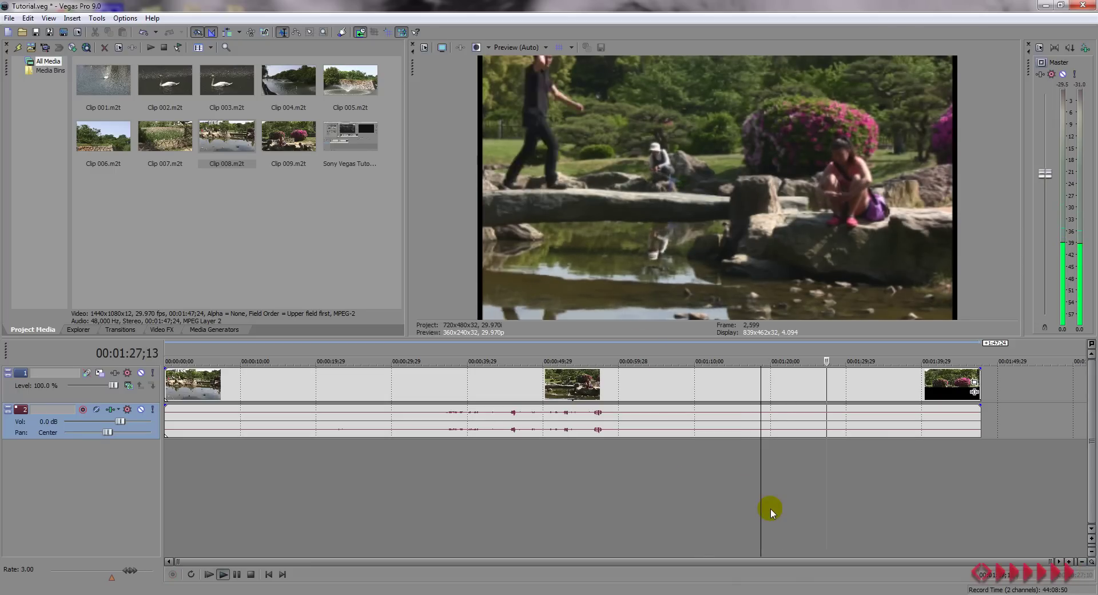
key("k")
key("j")
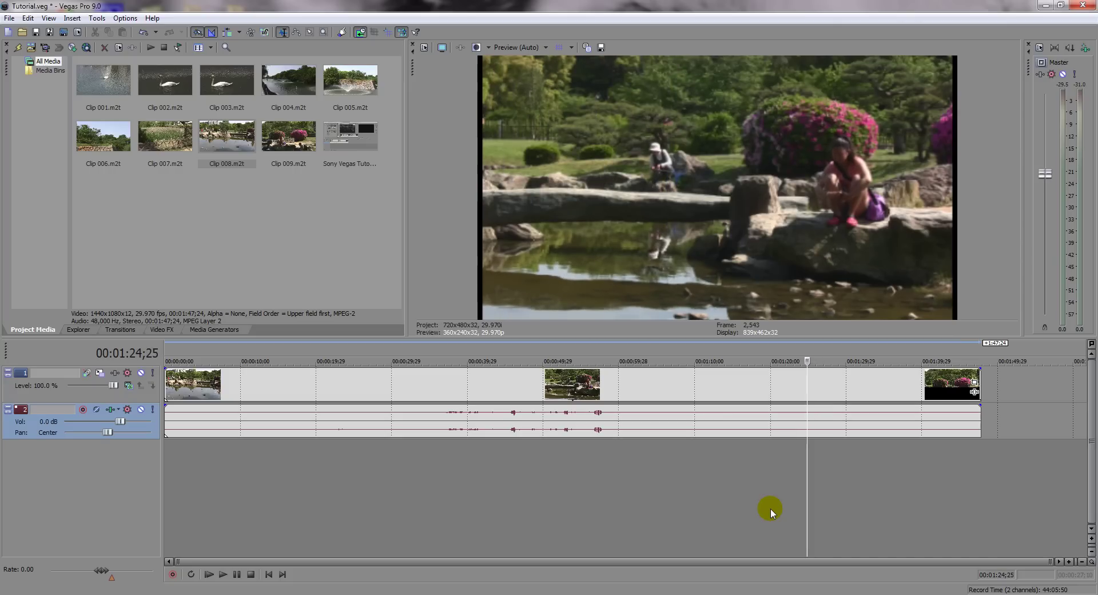
key("Left")
key("Left")
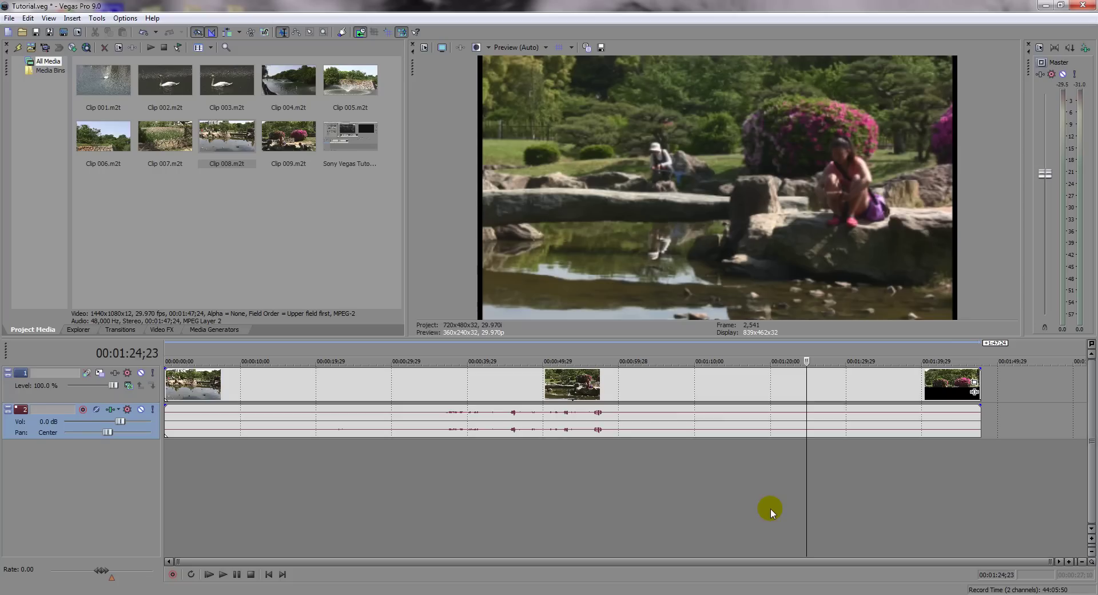
key("i")
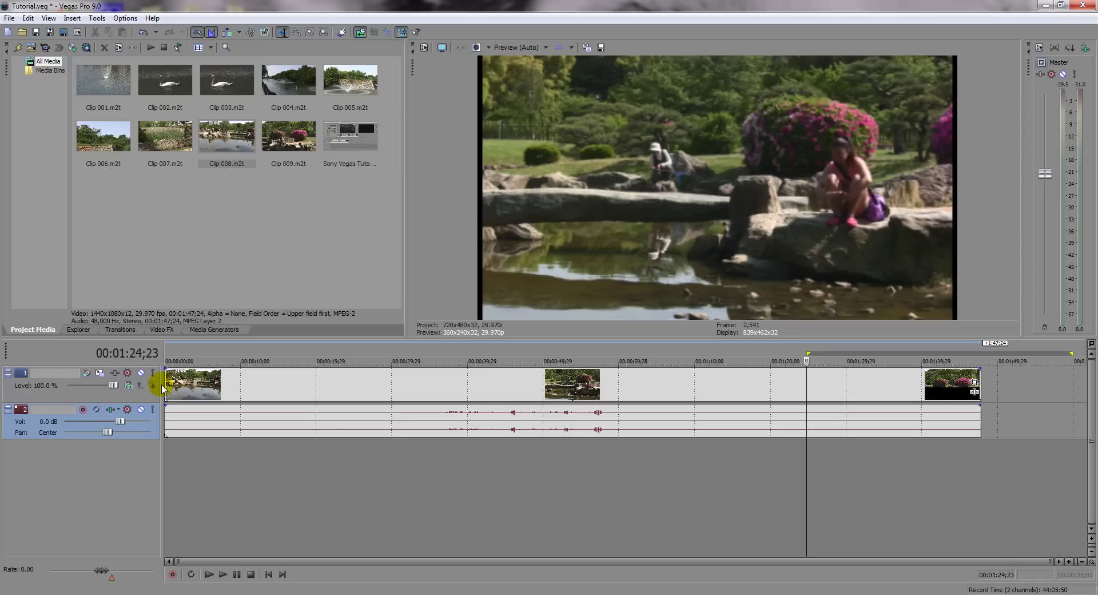
left_click_drag(166, 386, 808, 389)
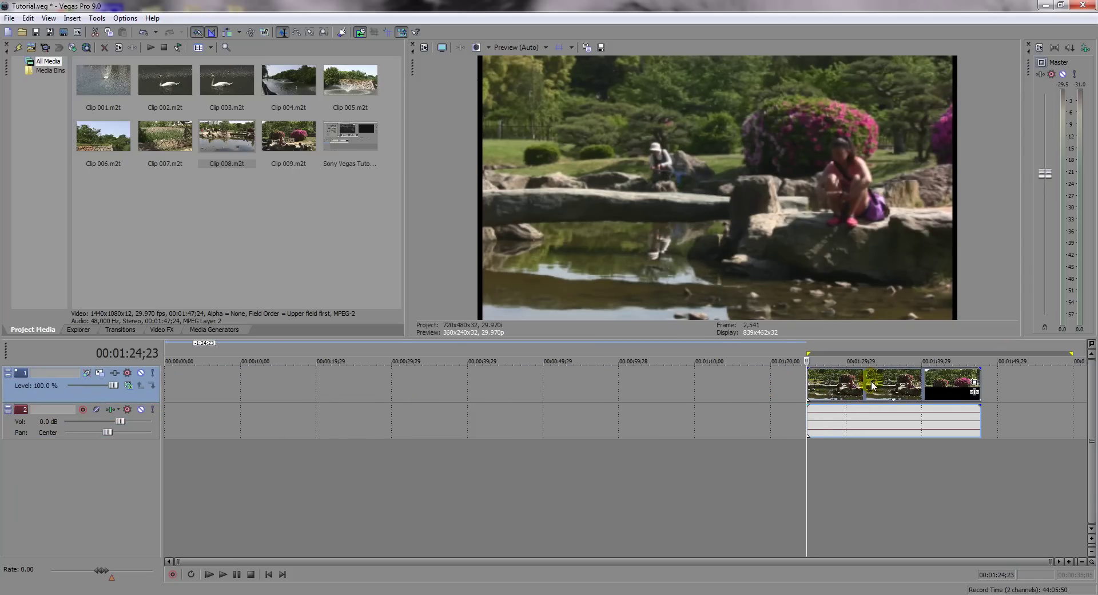
Step: Move the garden event to the timeline start, enable Auto Ripple, and undo a test move
left_click_drag(871, 380, 221, 393)
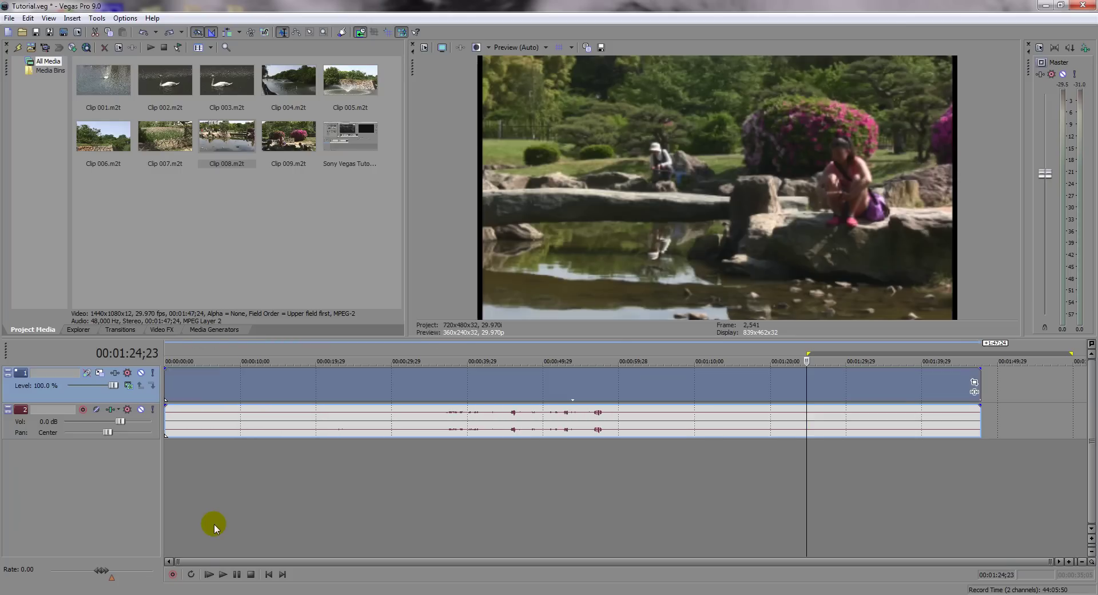
left_click(227, 33)
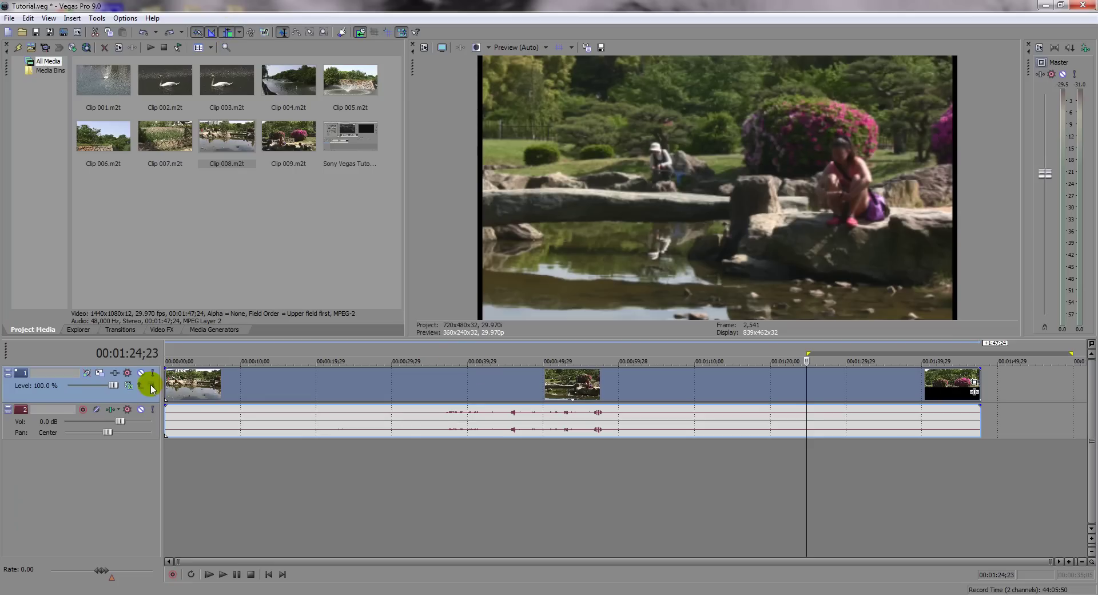
left_click_drag(166, 386, 807, 404)
key("ctrl+z")
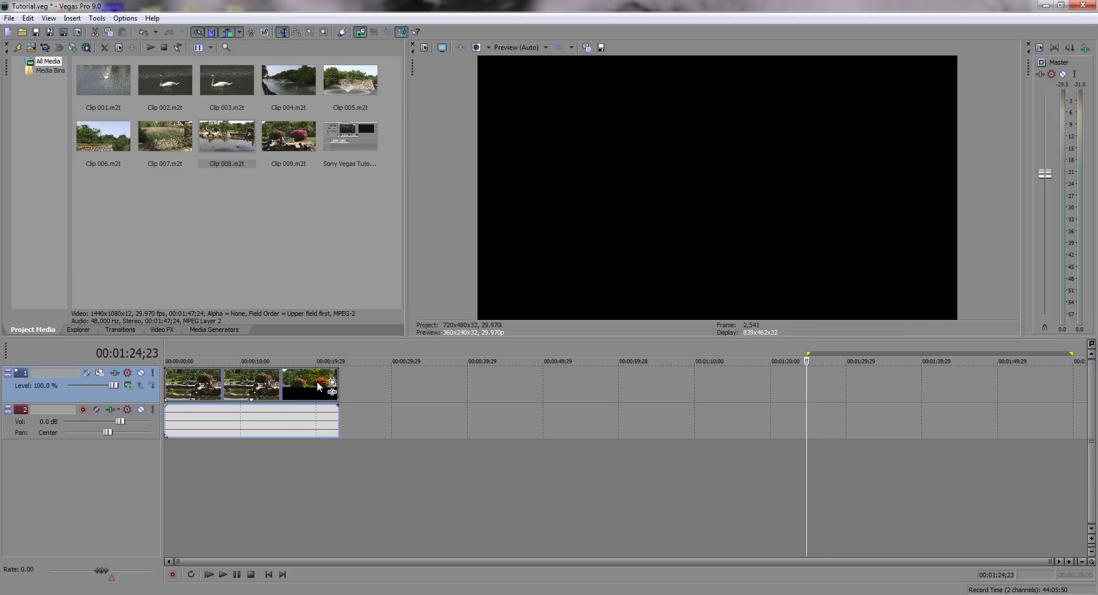
Step: Review the garden footage and trim the event's end to 00:00:08;02
left_click(284, 451)
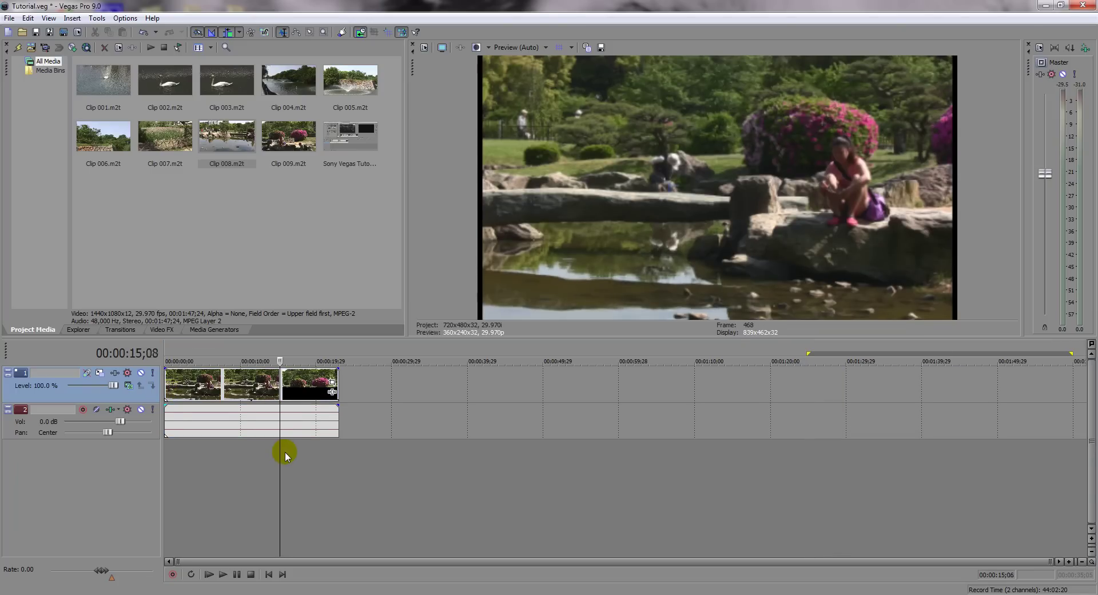
key("j")
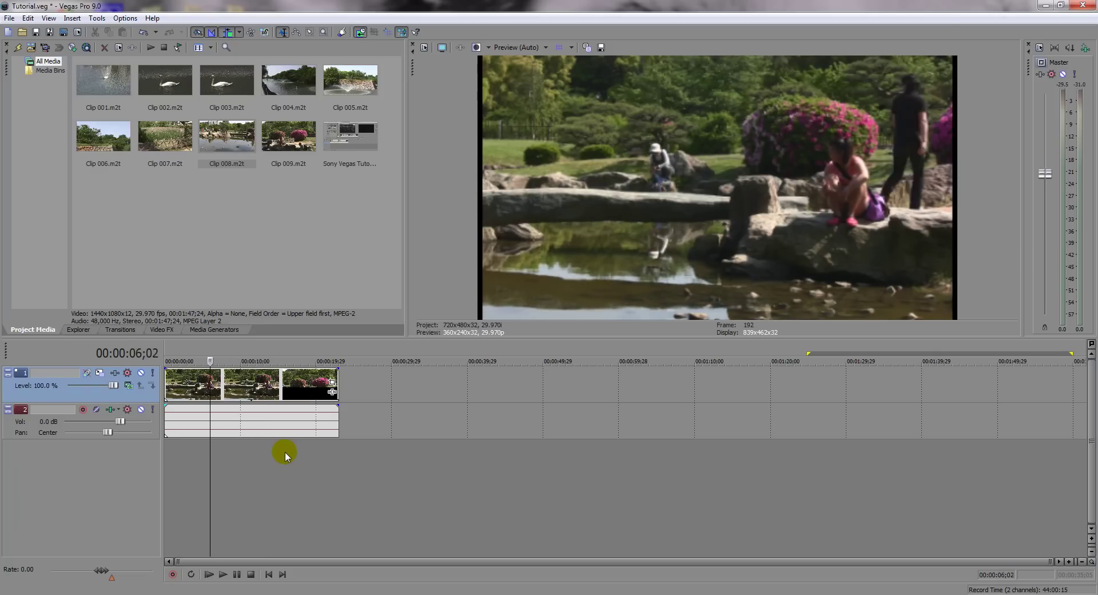
key("l")
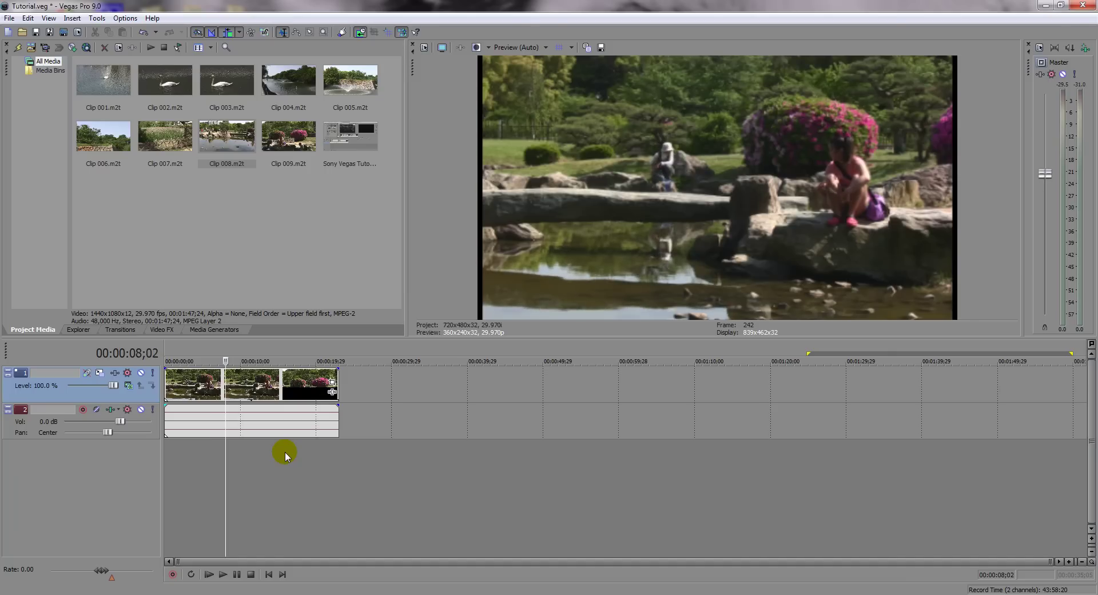
left_click_drag(338, 382, 226, 380)
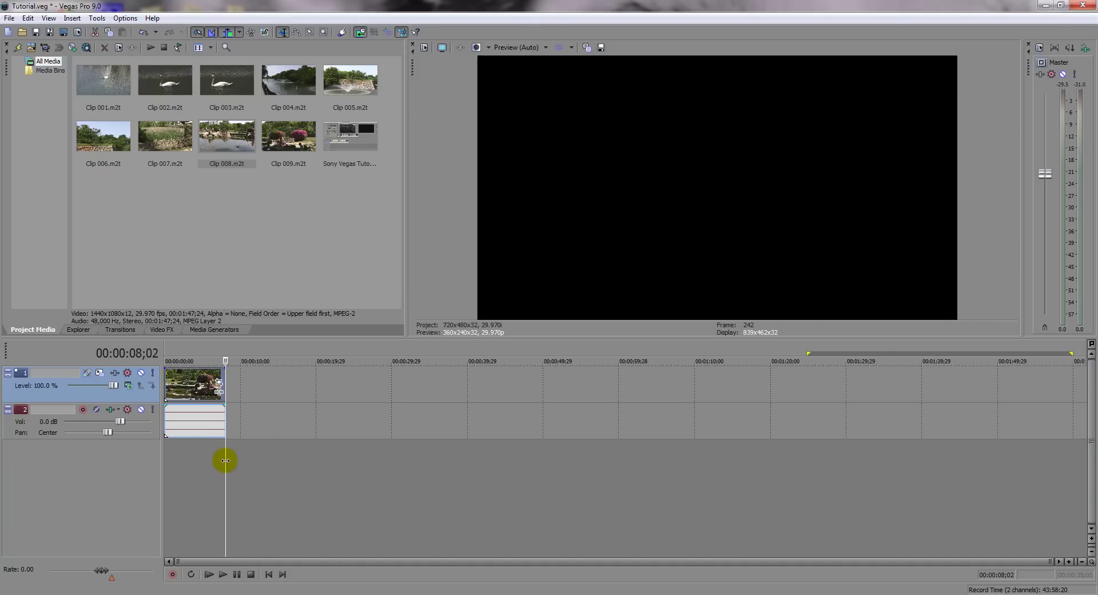
left_click(199, 483)
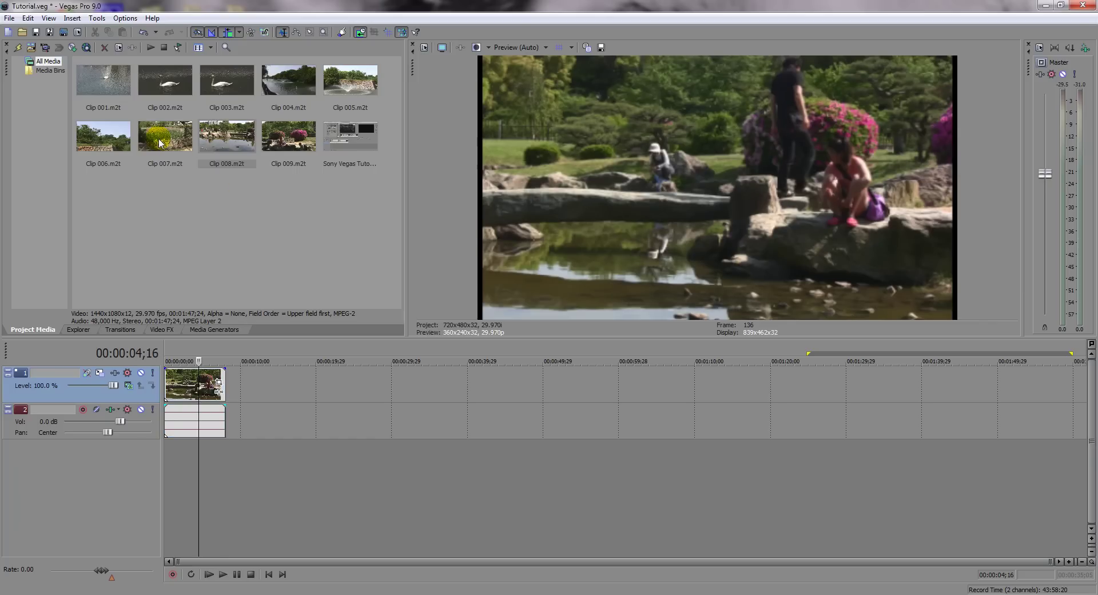
Step: Place Clip 007 after the garden event and close up the gaps between later events
left_click_drag(161, 143, 229, 400)
left_click(274, 423)
left_click(252, 461)
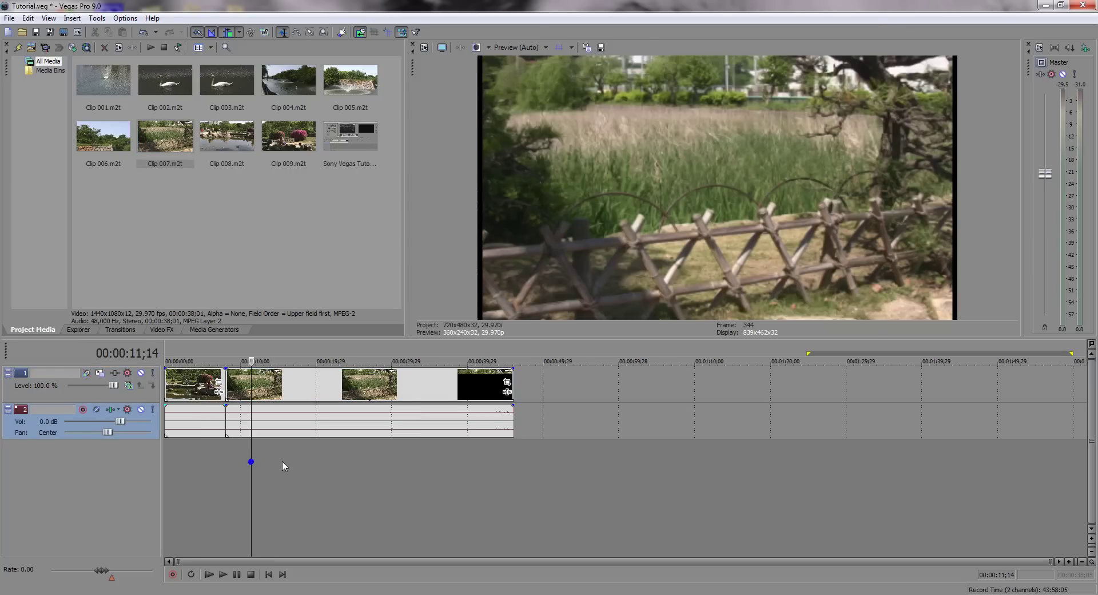
left_click(321, 466)
left_click(294, 466)
left_click(230, 390)
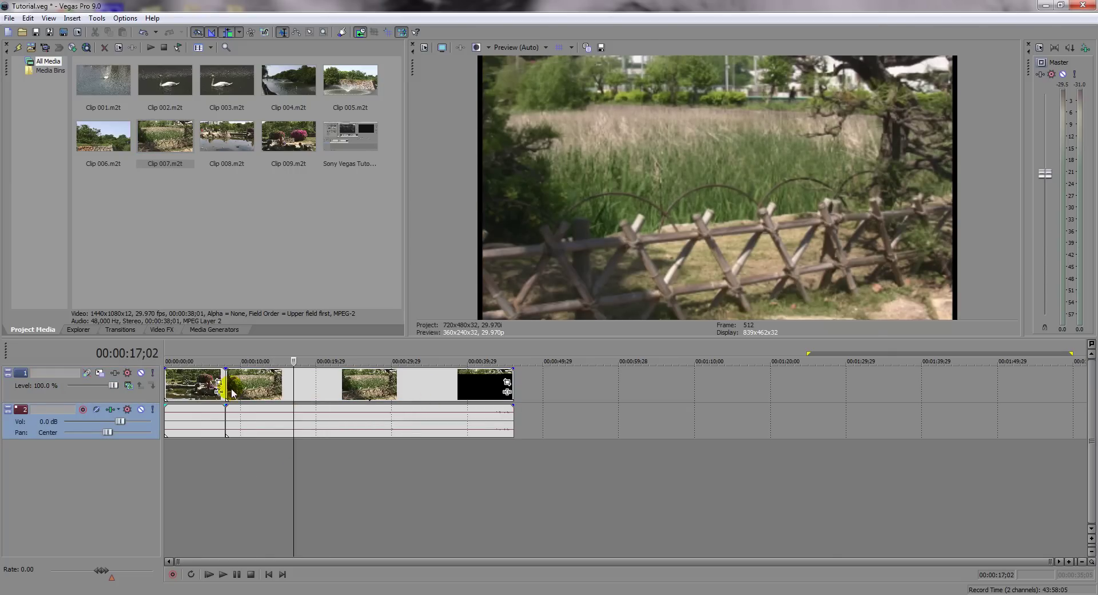
left_click_drag(230, 386, 309, 383)
Step: Trim 7;27 off the fence event's end so the sequence ends around 00:00:29
left_click(382, 463)
left_click_drag(444, 384, 384, 458)
left_click(284, 481)
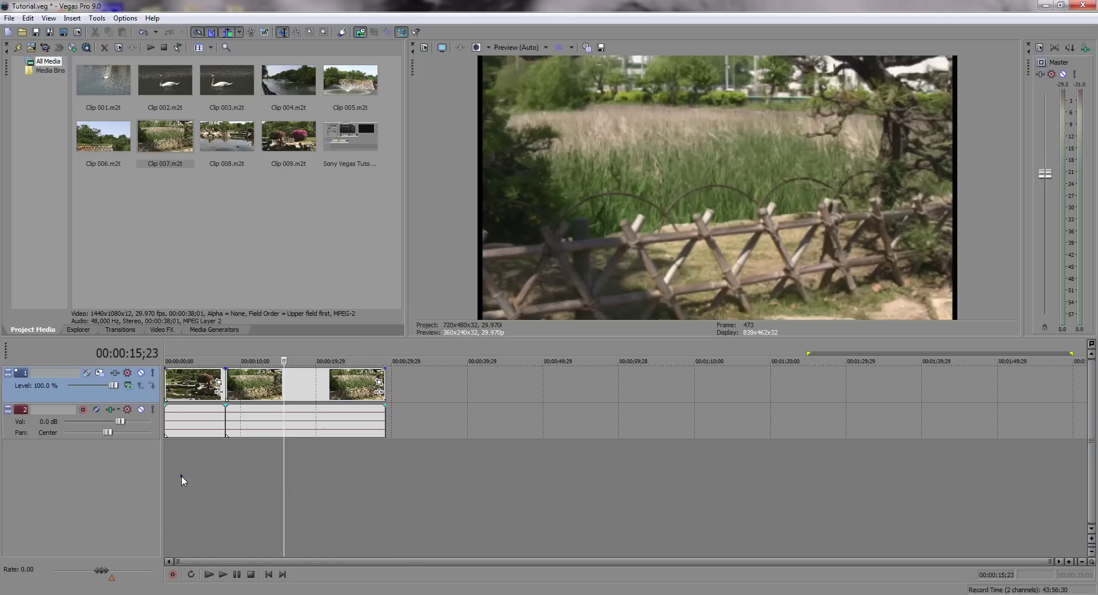
left_click(180, 475)
left_click(276, 476)
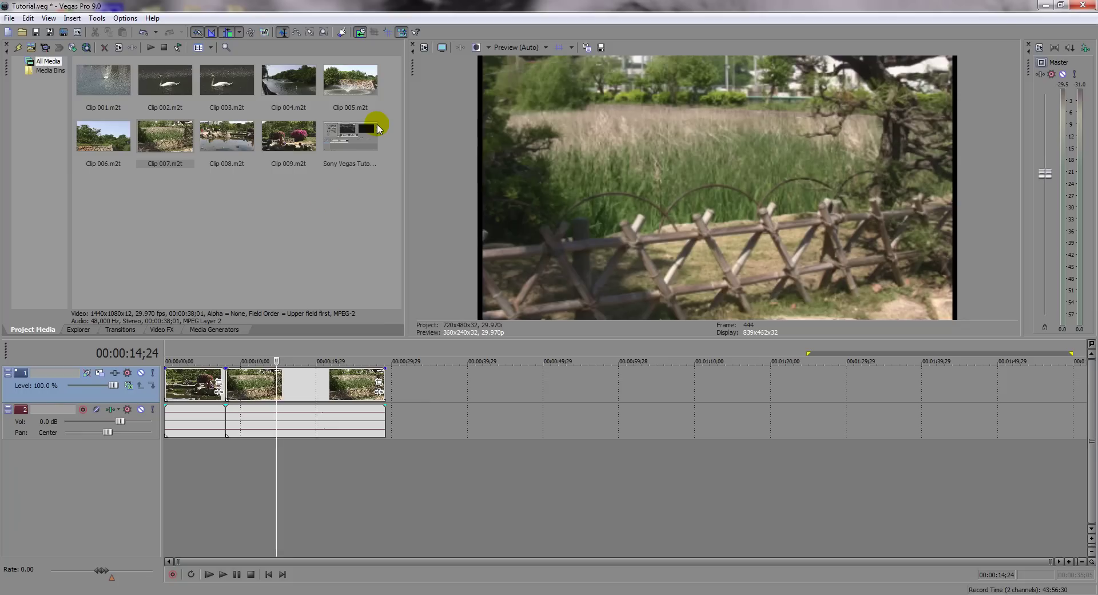
left_click_drag(227, 136, 390, 406)
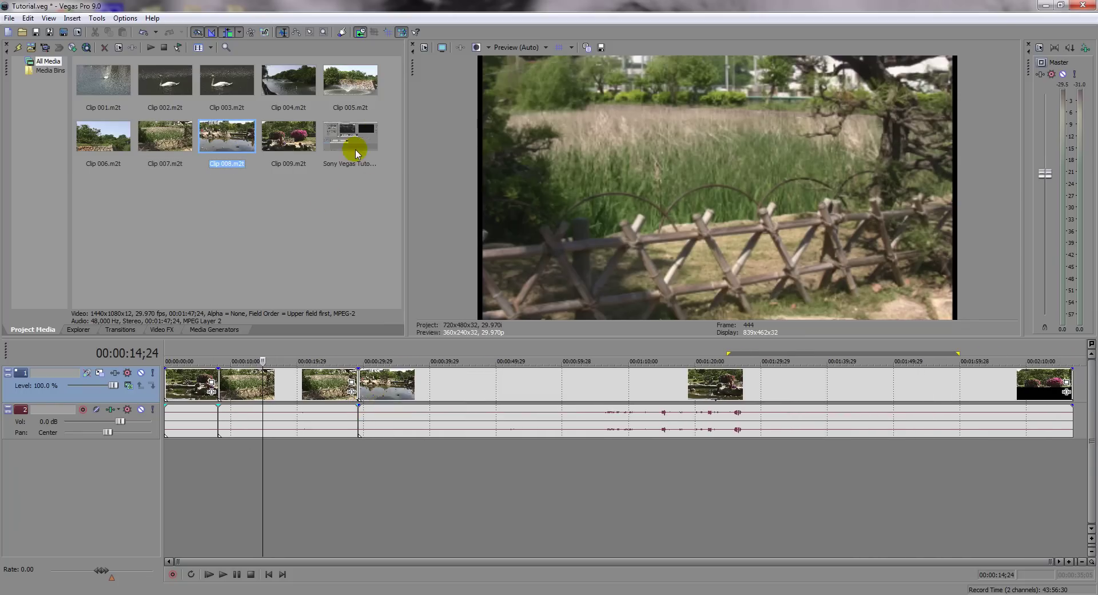
double_click(282, 93)
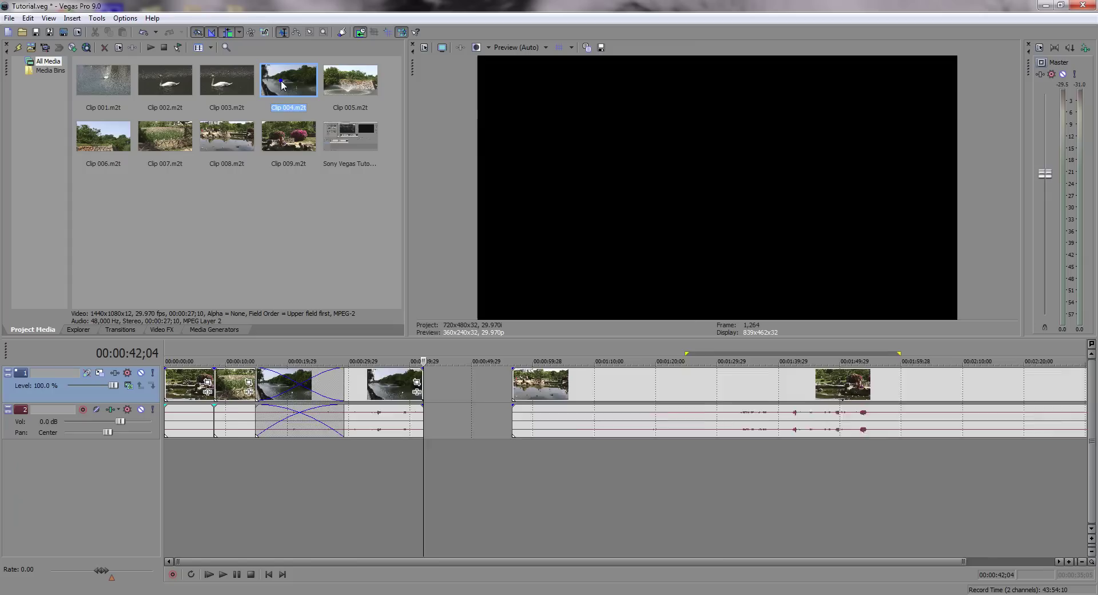
double_click(343, 92)
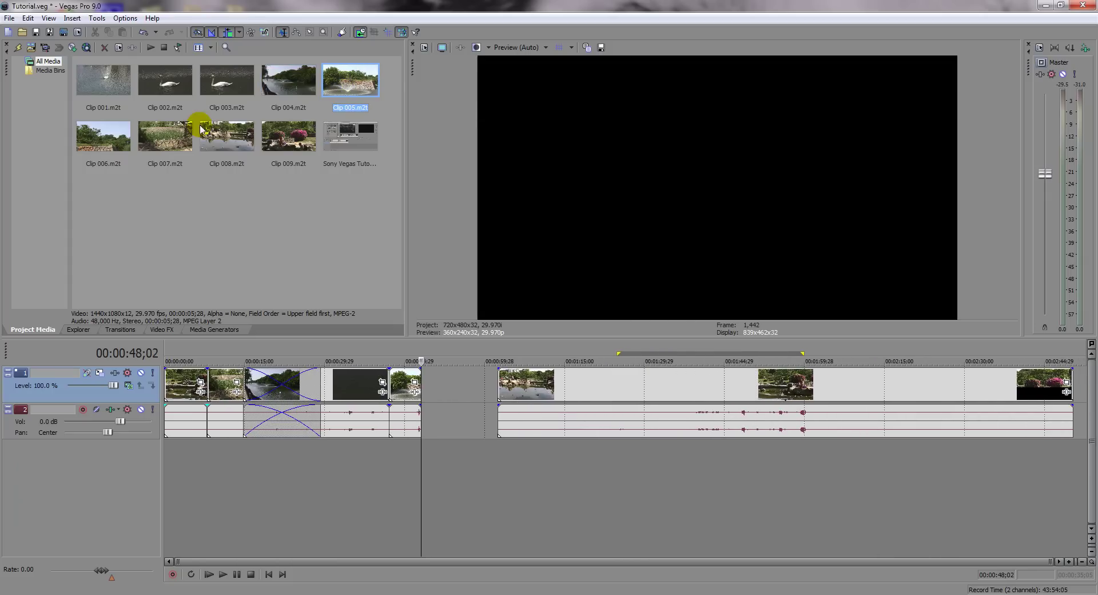
left_click(554, 391)
left_click_drag(555, 391, 480, 380)
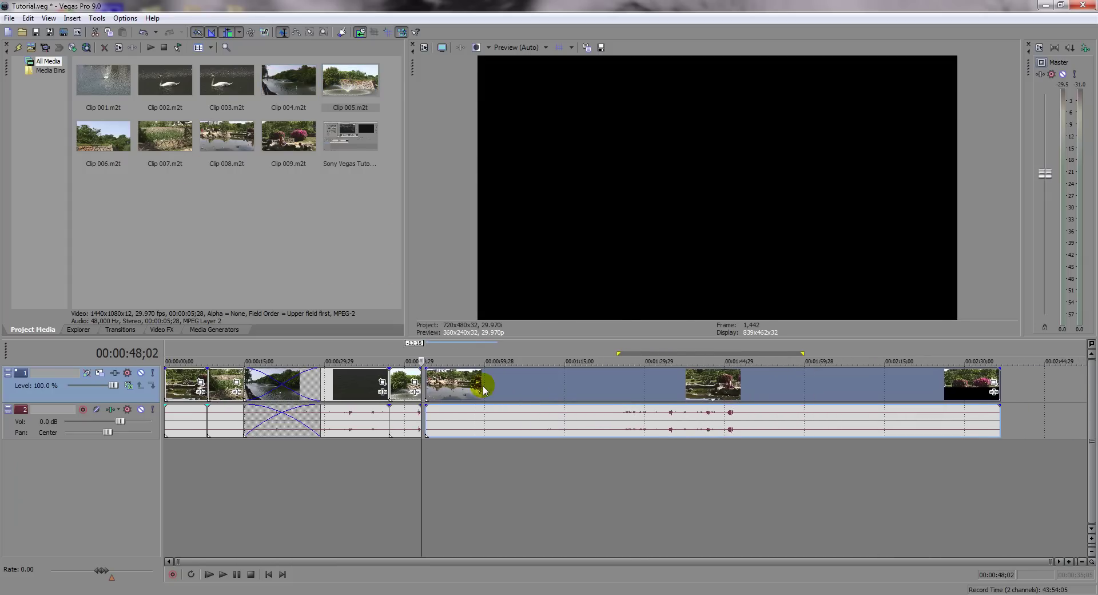
left_click(999, 486)
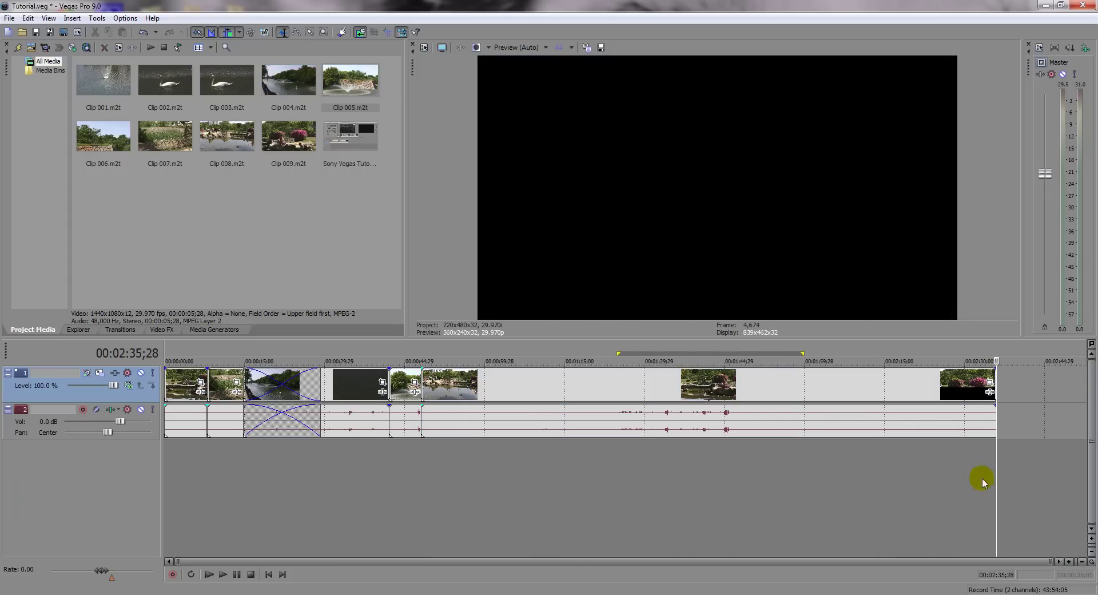
left_click(278, 474)
key("ctrl+z")
key("ctrl+z")
key("ctrl+z")
key("ctrl+z")
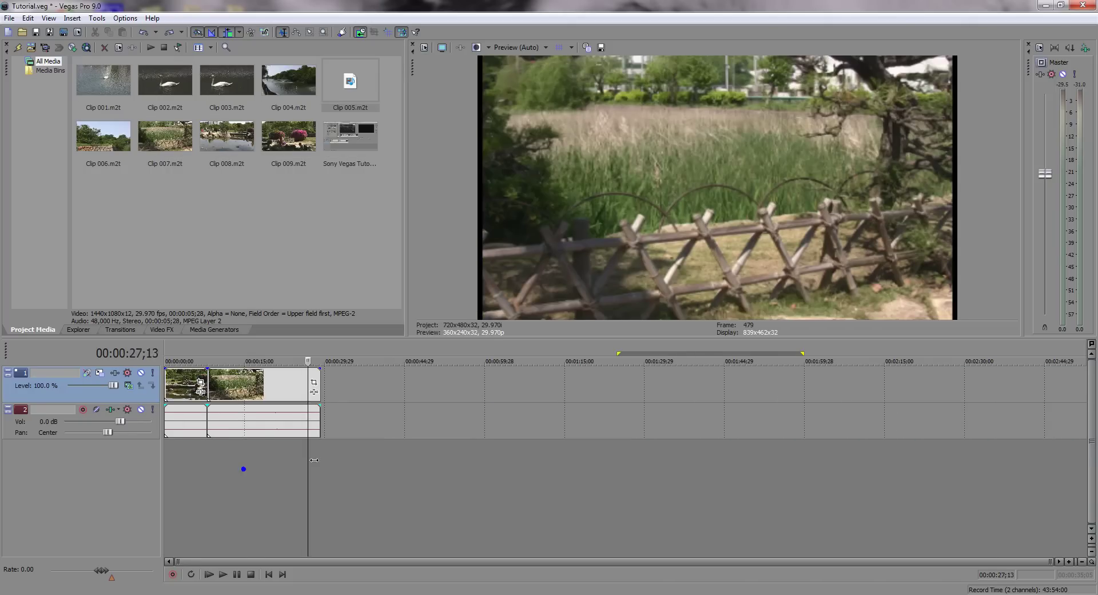
Step: Add Clips 006, 007, 008, Sony Vegas Tutorial 3 and Clip 005 to the timeline
key("End")
double_click(119, 155)
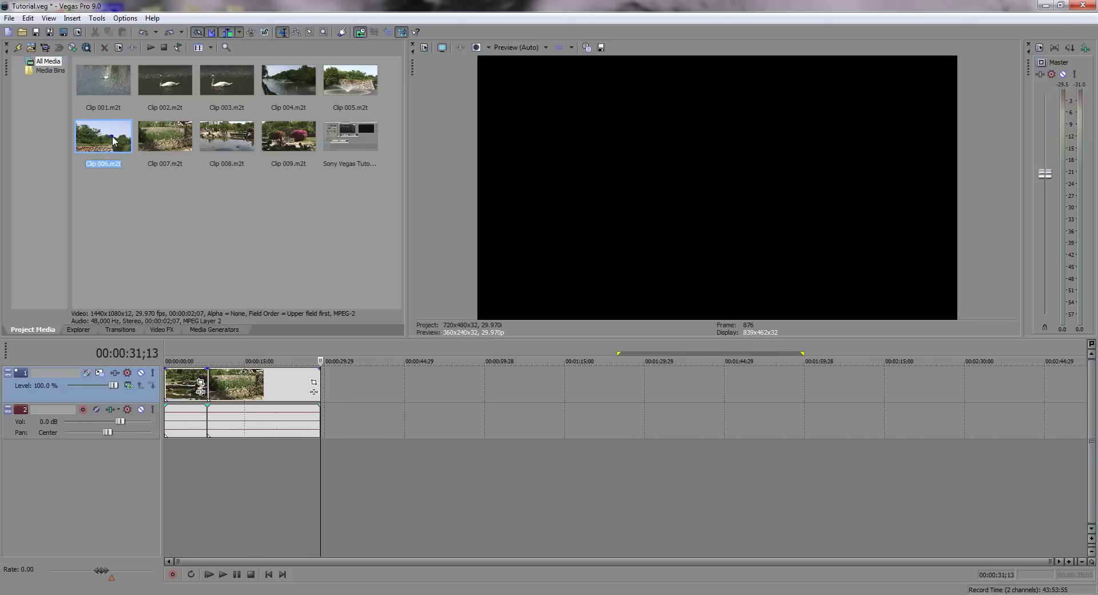
double_click(163, 140)
double_click(219, 142)
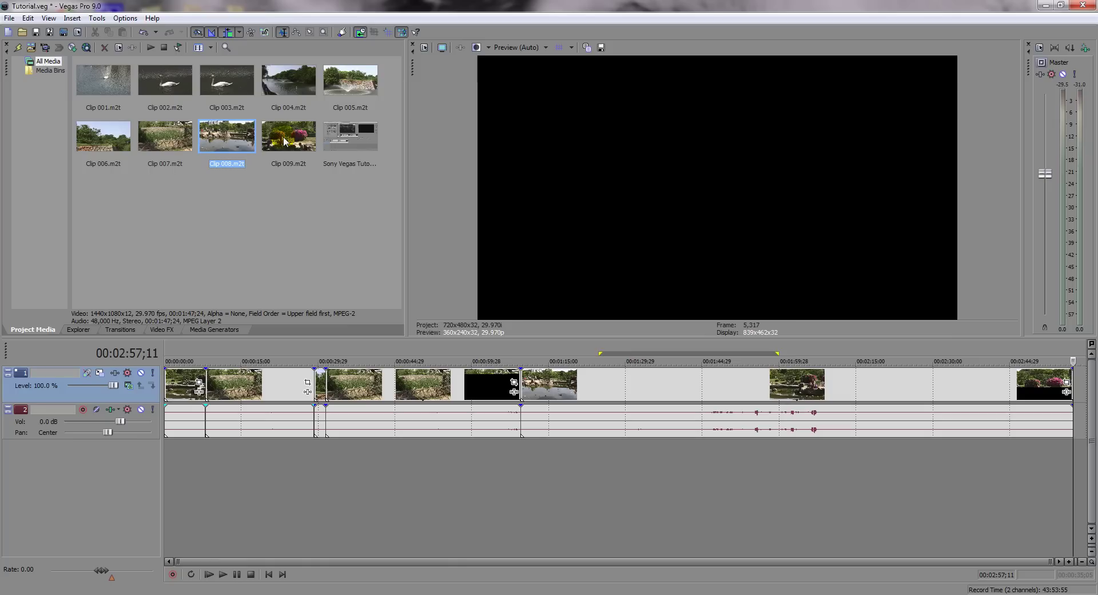
left_click(327, 141)
double_click(343, 136)
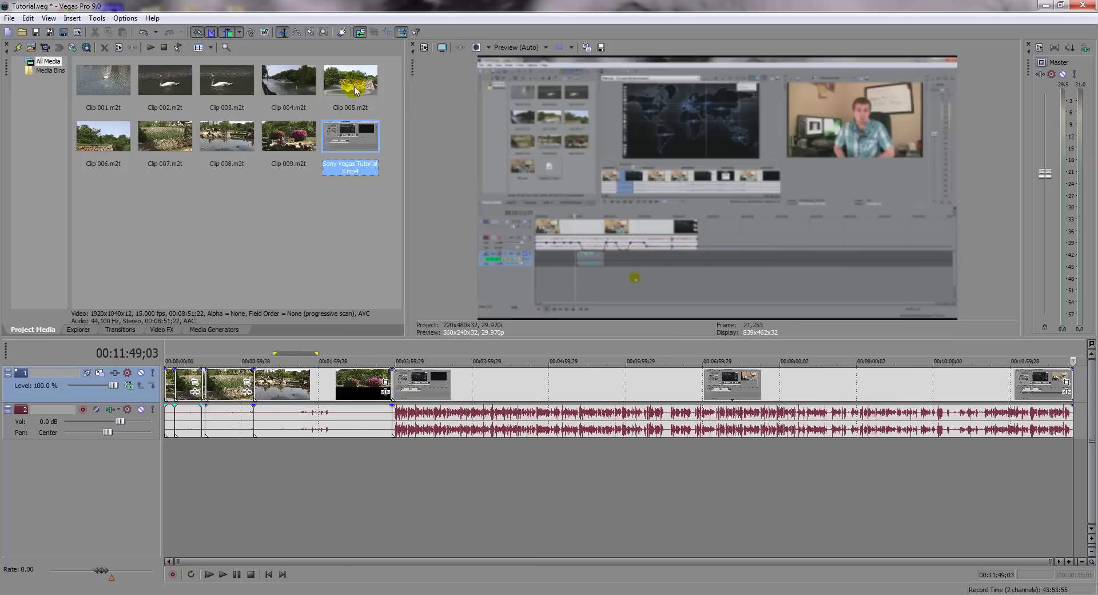
double_click(349, 80)
Step: Split the tutorial event at 06:08;18 and 09:38;23
left_click(632, 519)
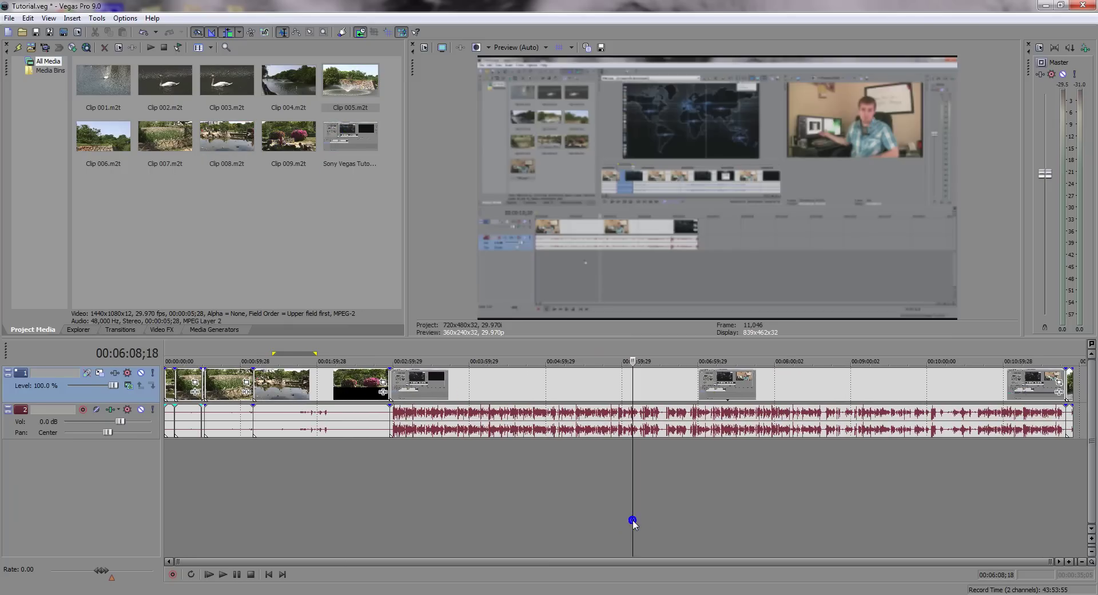
key("s")
left_click(899, 490)
key("s")
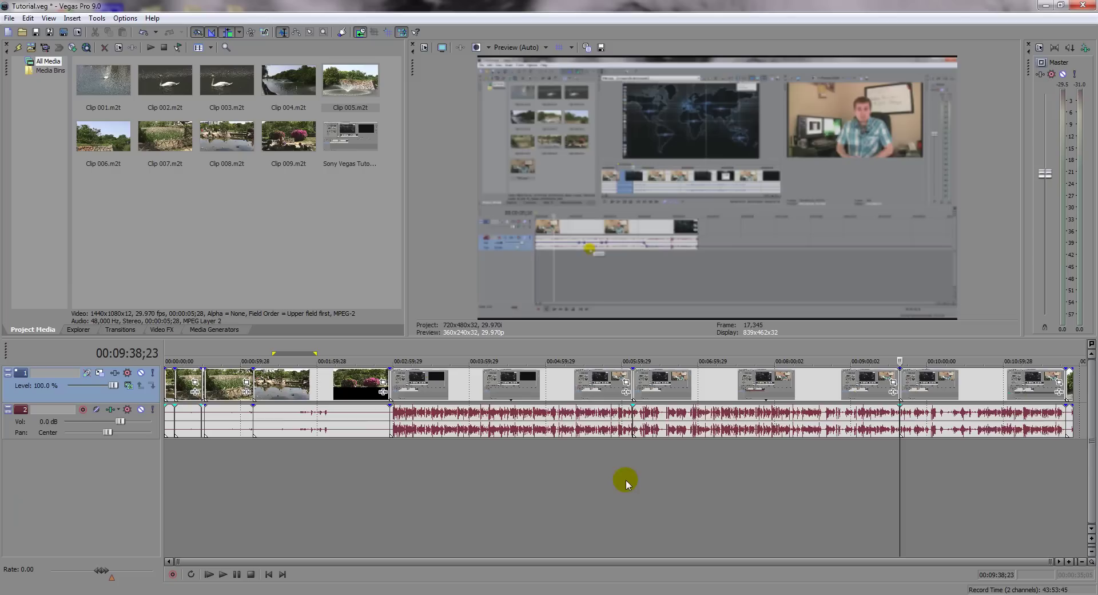
Step: Insert Clip 006 at the 06:08;18 split and Clip 007 at 09:41;00
left_click(635, 483)
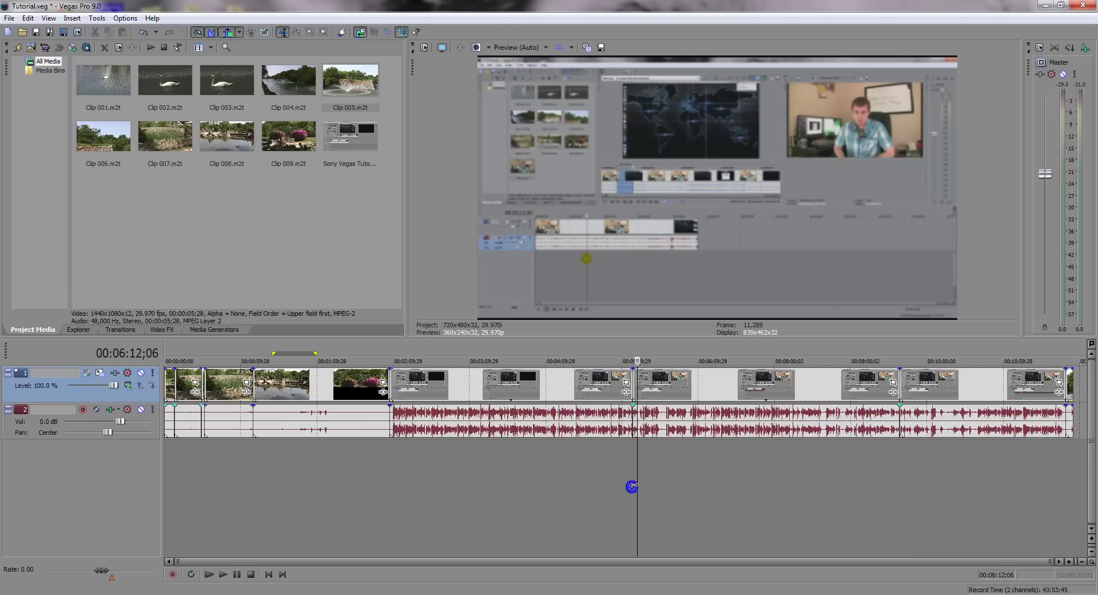
left_click(629, 484)
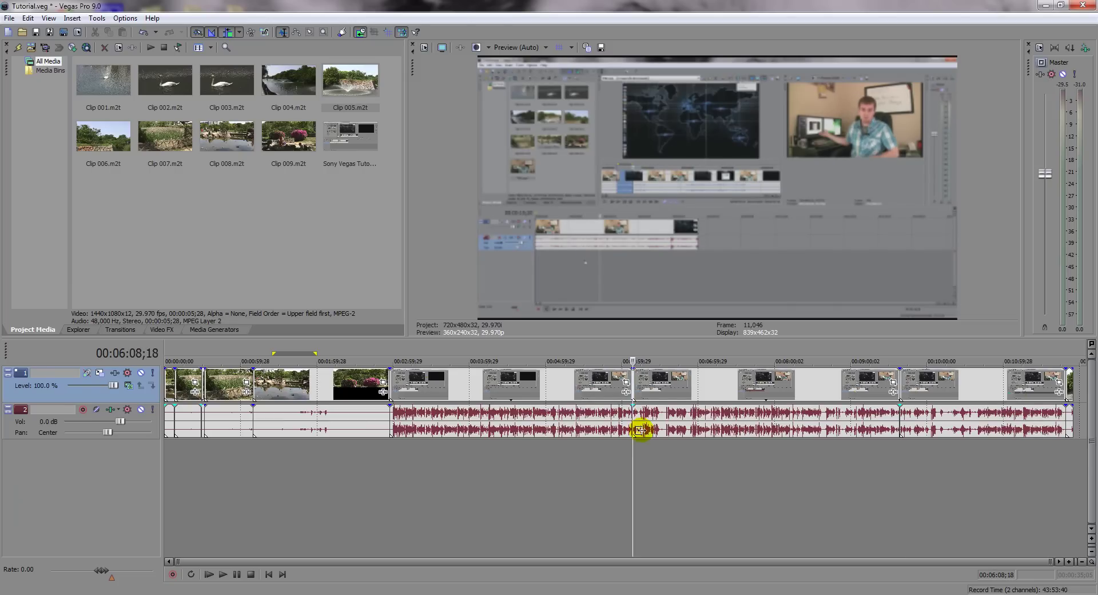
double_click(103, 136)
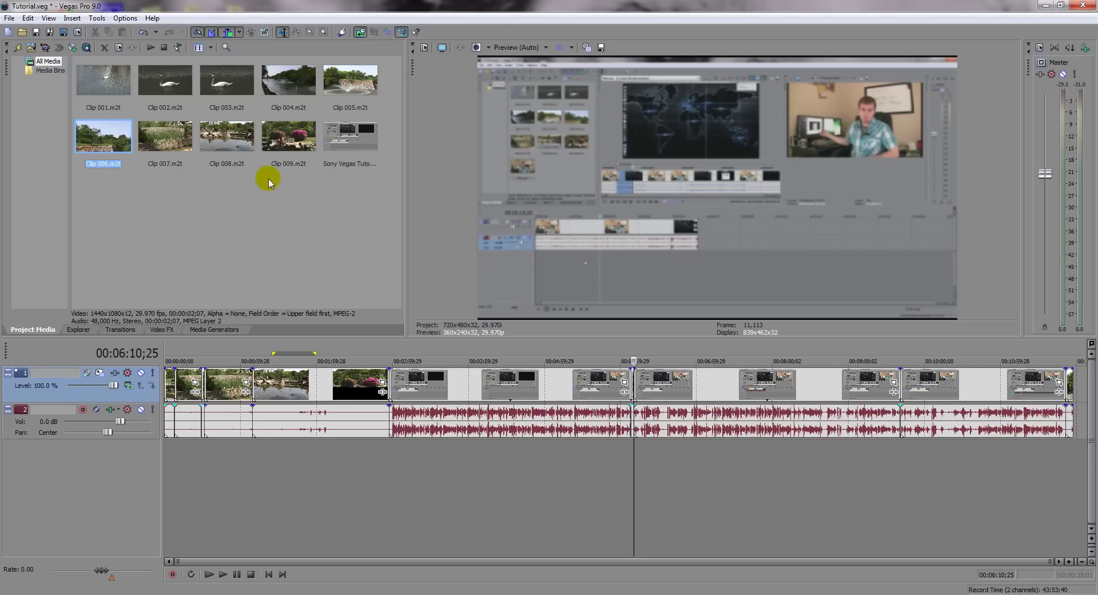
left_click(923, 475)
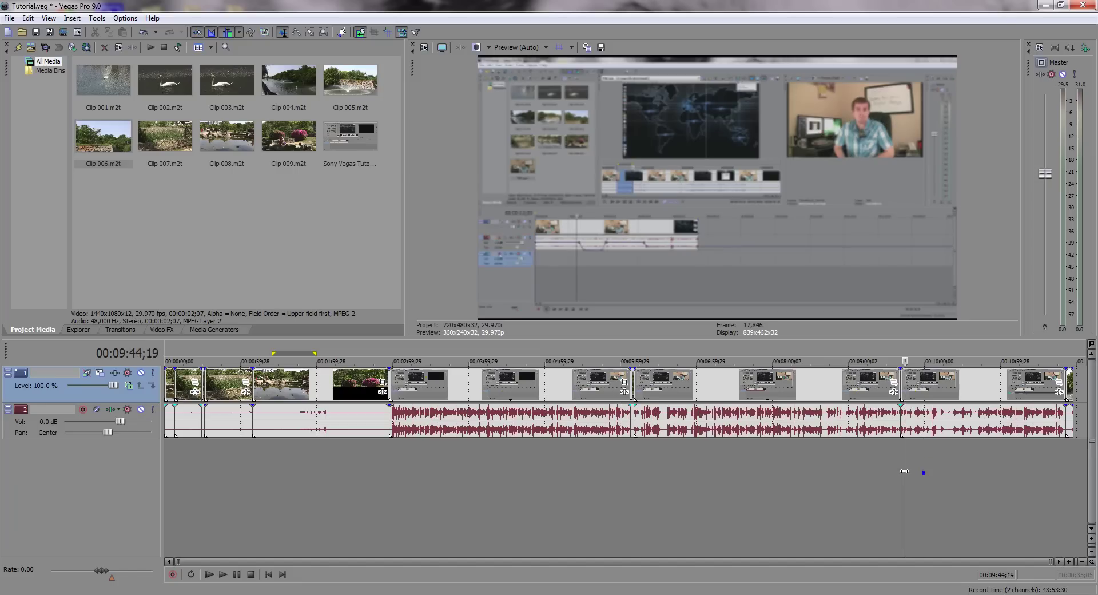
left_click(899, 465)
left_click(171, 143)
double_click(172, 143)
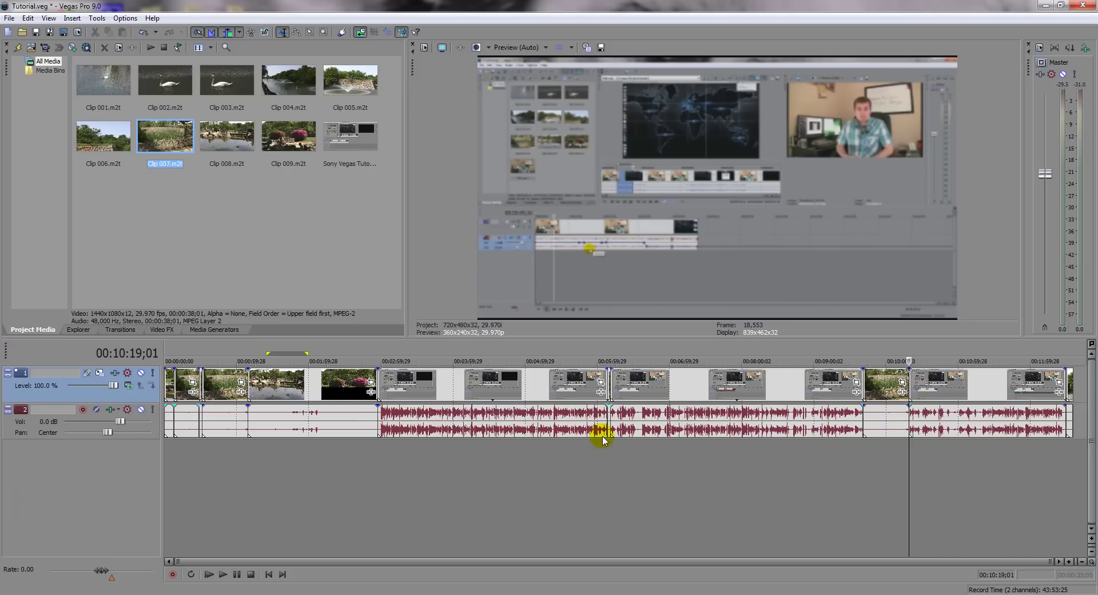
Step: Zoom in on the timeline around 09:41 and select the inserted Clip 007 event
left_click(561, 515)
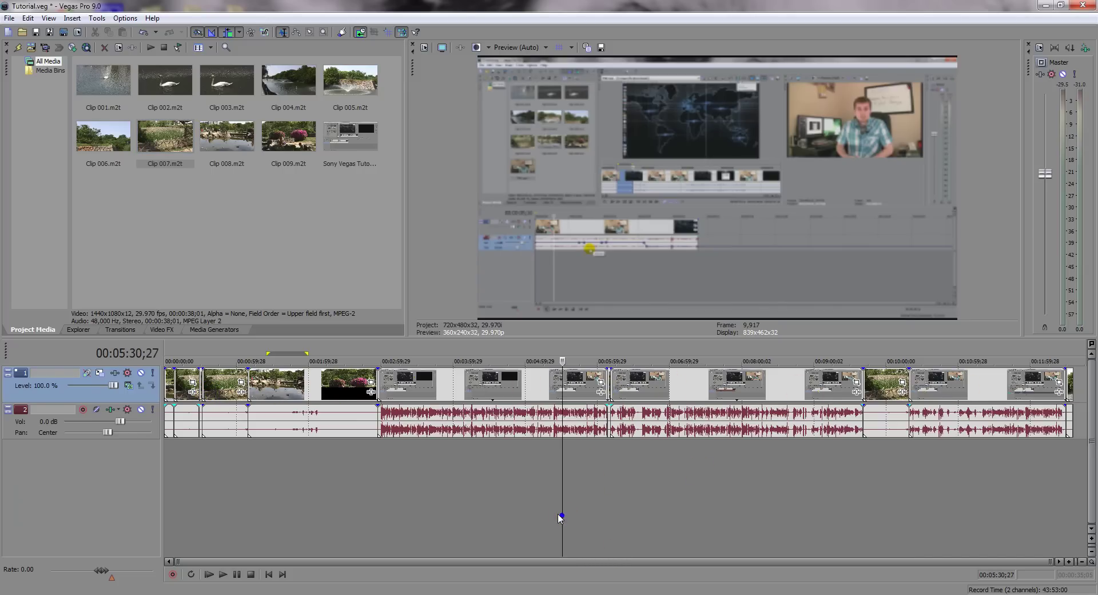
scroll(578, 452, "up", 1)
scroll(578, 452, "up", 1)
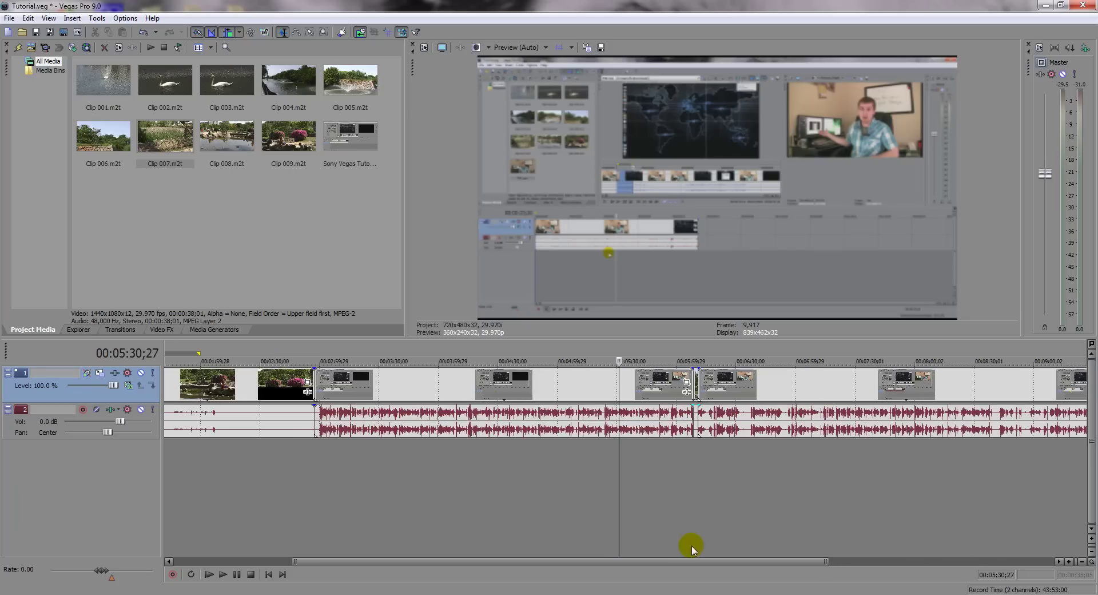
left_click_drag(695, 561, 868, 558)
scroll(938, 545, "down", 3)
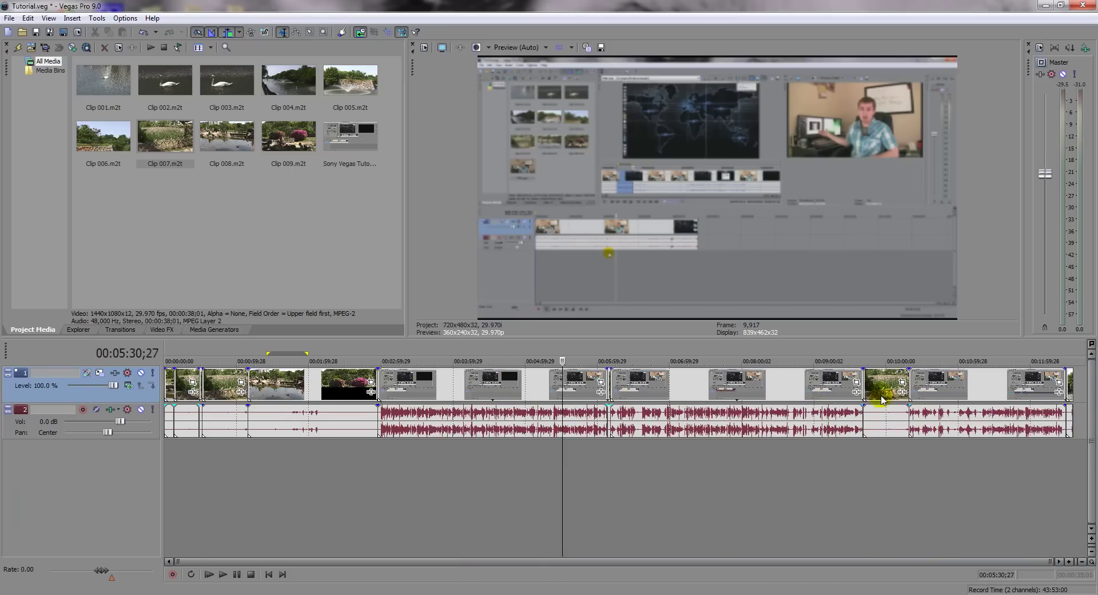
left_click(880, 423)
Step: Turn off Auto Ripple and delete the Clip 007 video event, leaving a gap
left_click(227, 32)
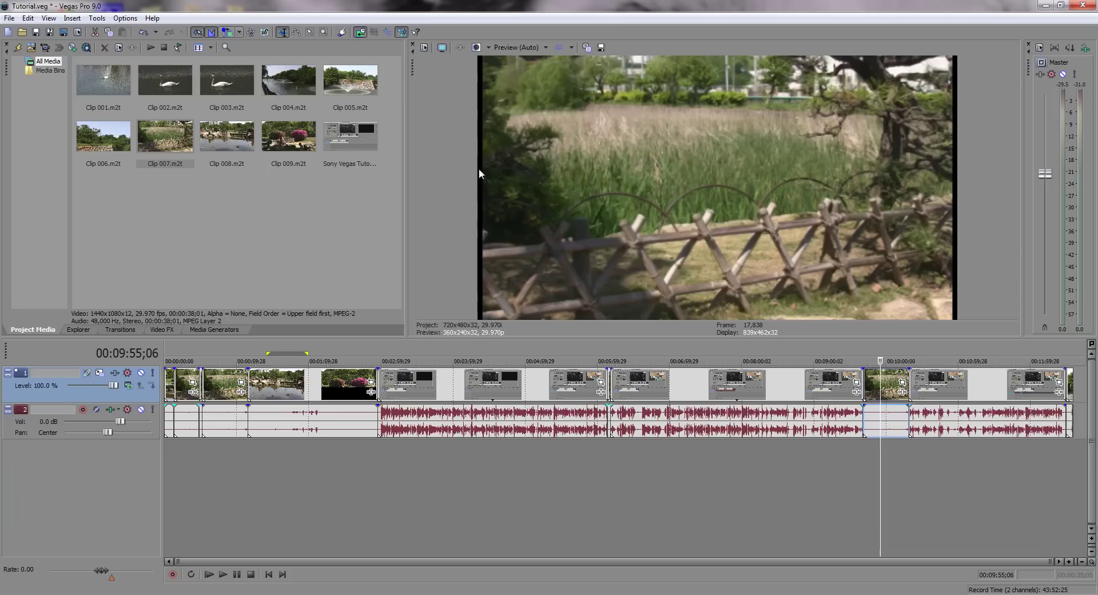
left_click(895, 392)
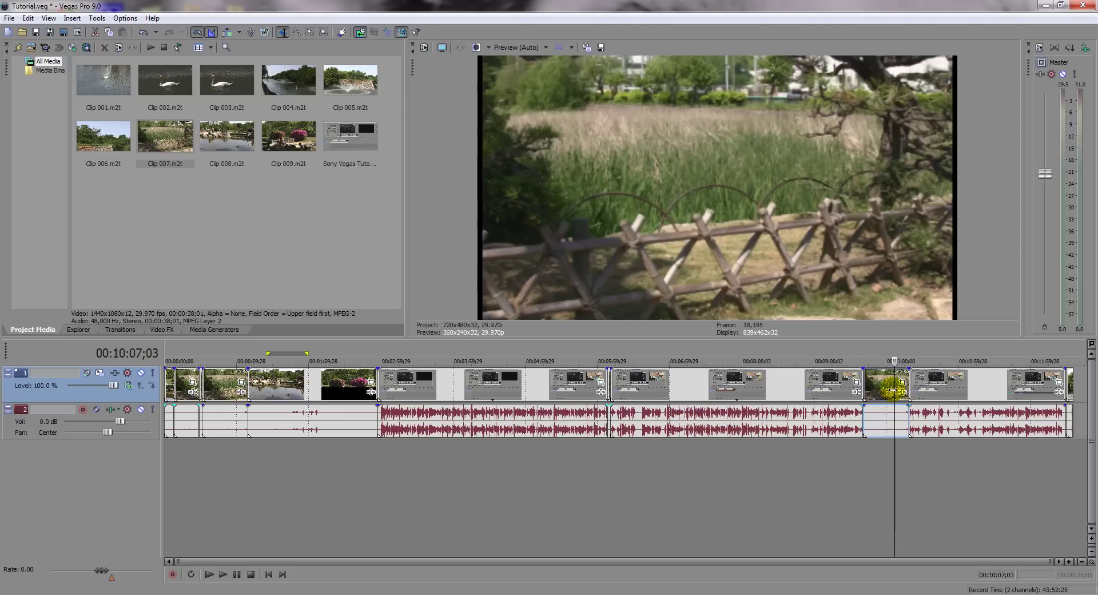
key("Delete")
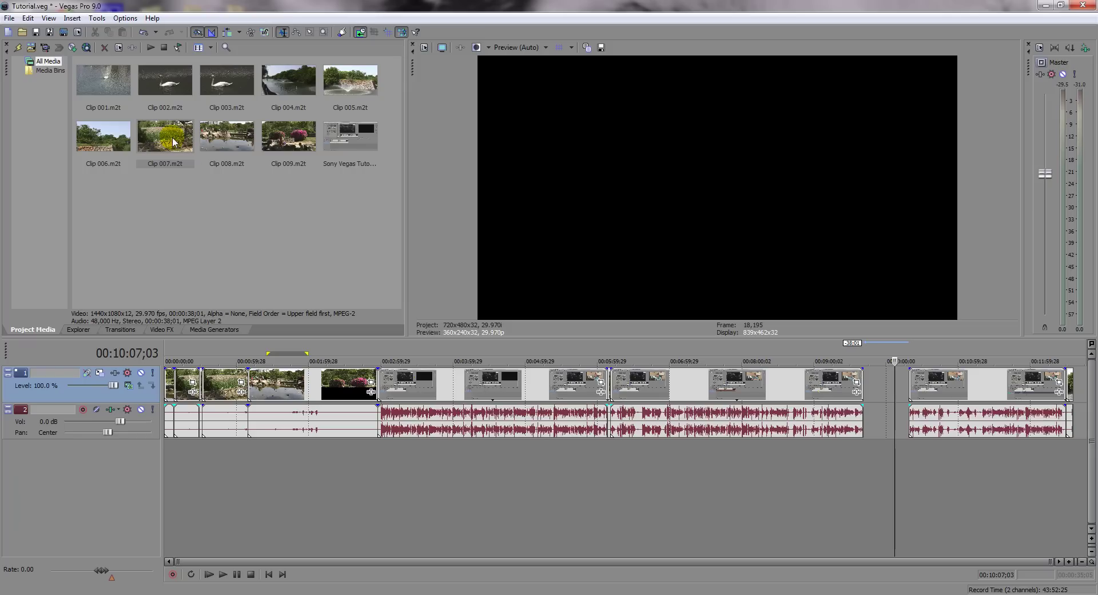
Step: Insert Clip 007 into the gap at 09:41;00, then delete it again
left_click_drag(895, 514, 863, 509)
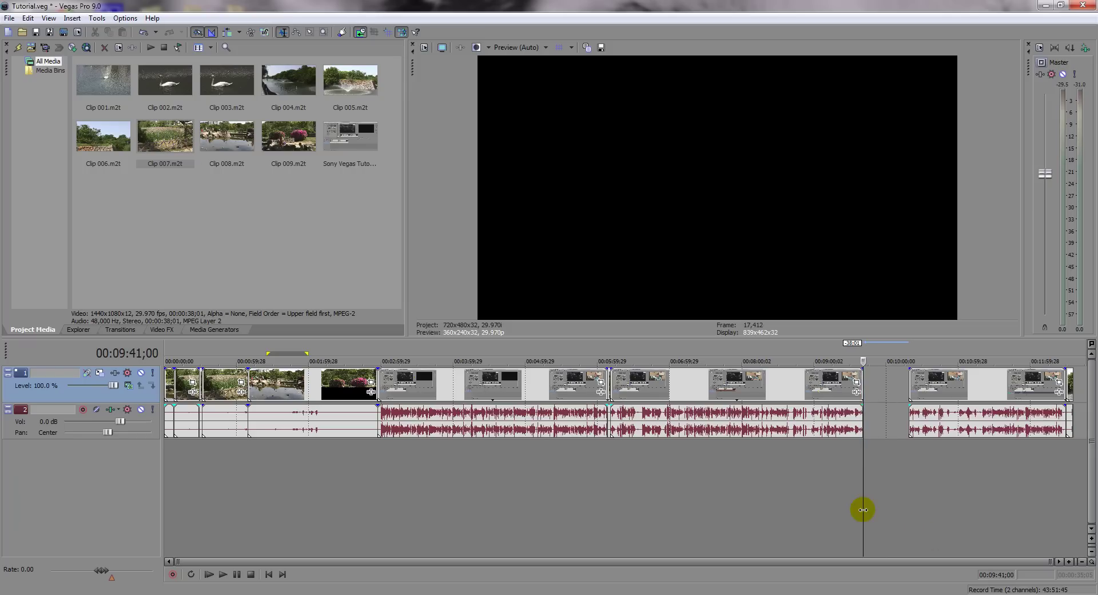
double_click(160, 143)
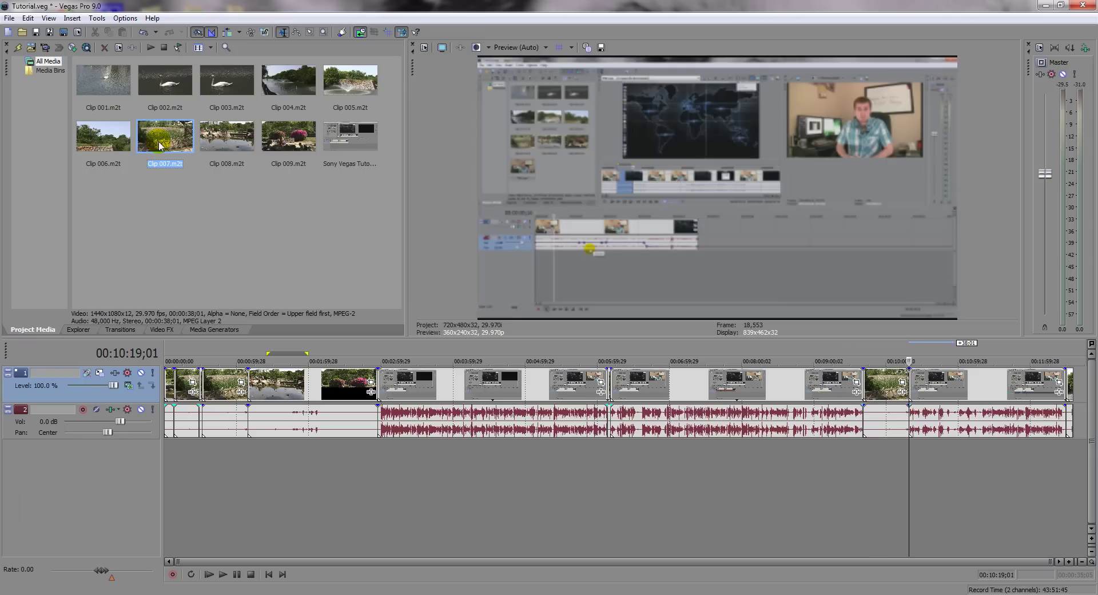
left_click(893, 448)
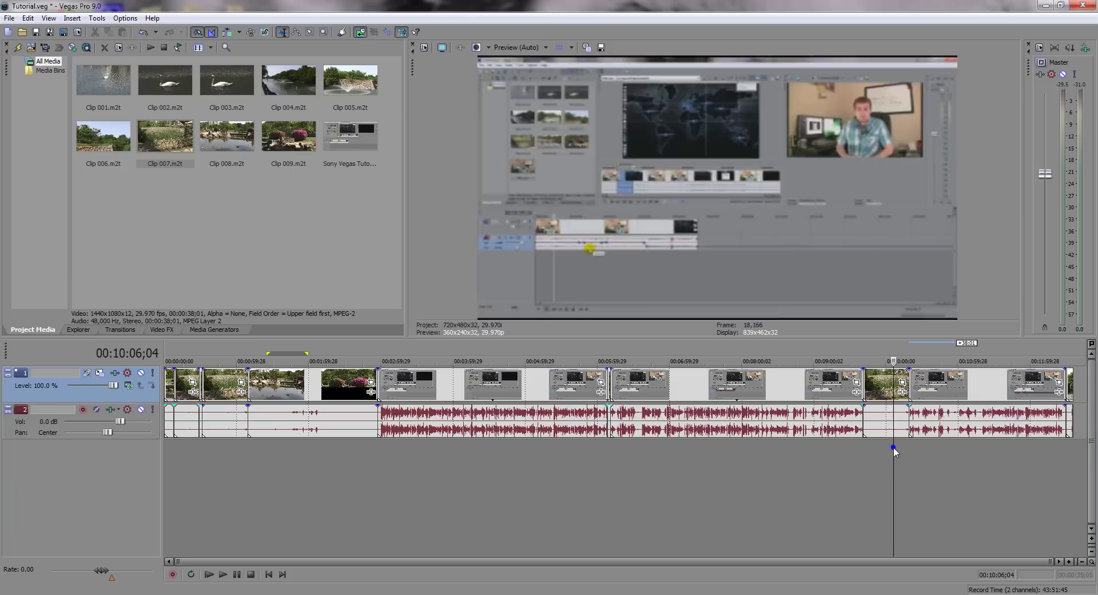
left_click(882, 400)
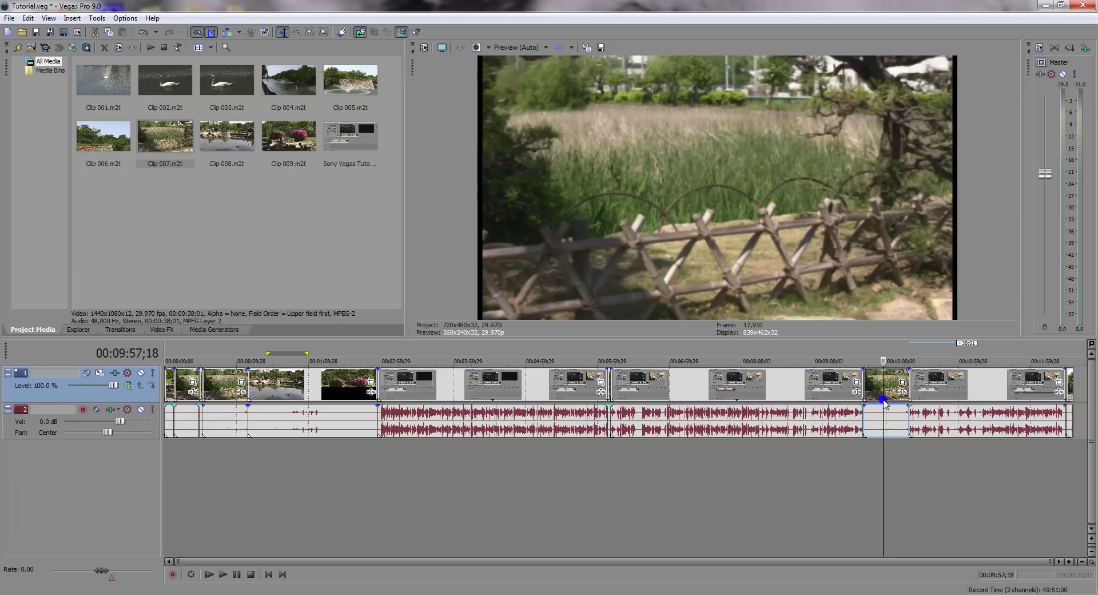
key("Delete")
Step: Insert Clip 008 into the gap at 09:41;00 and scrub through the garden footage
left_click(223, 140)
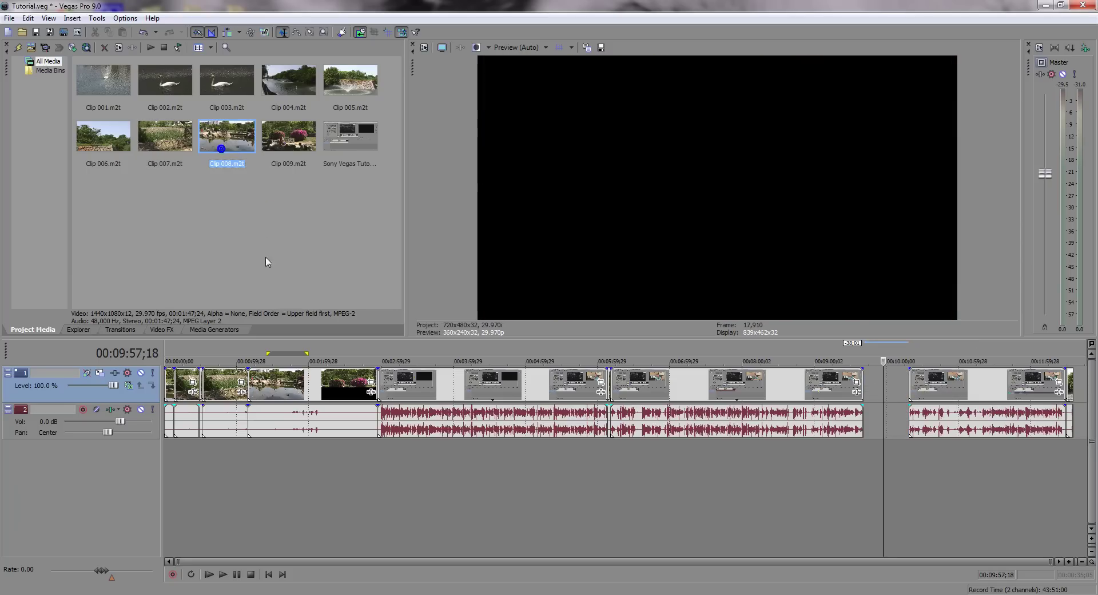
double_click(223, 140)
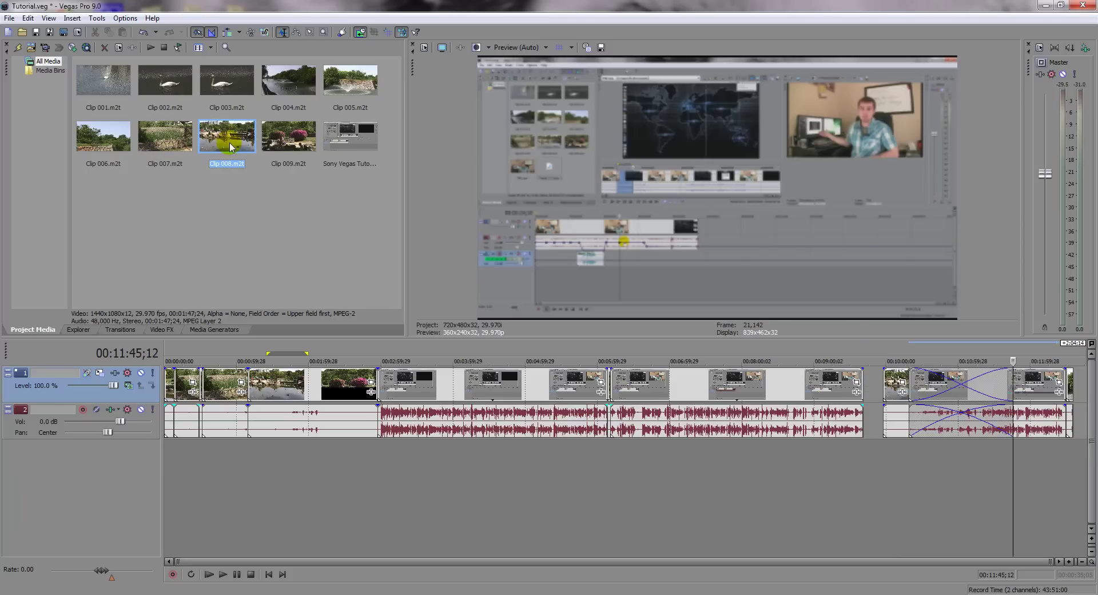
key("ctrl+z")
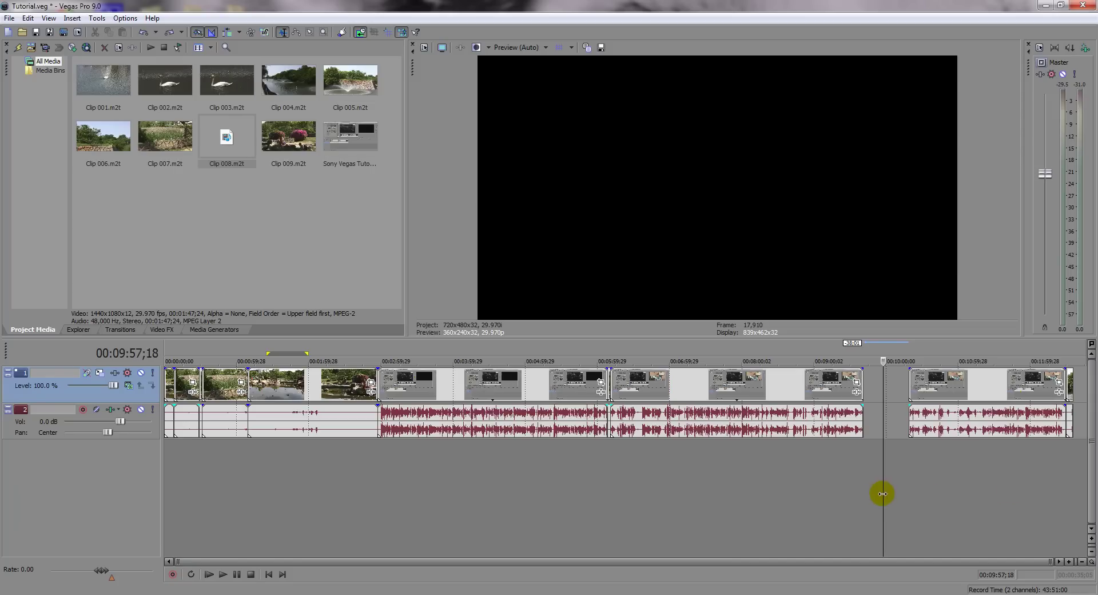
double_click(226, 141)
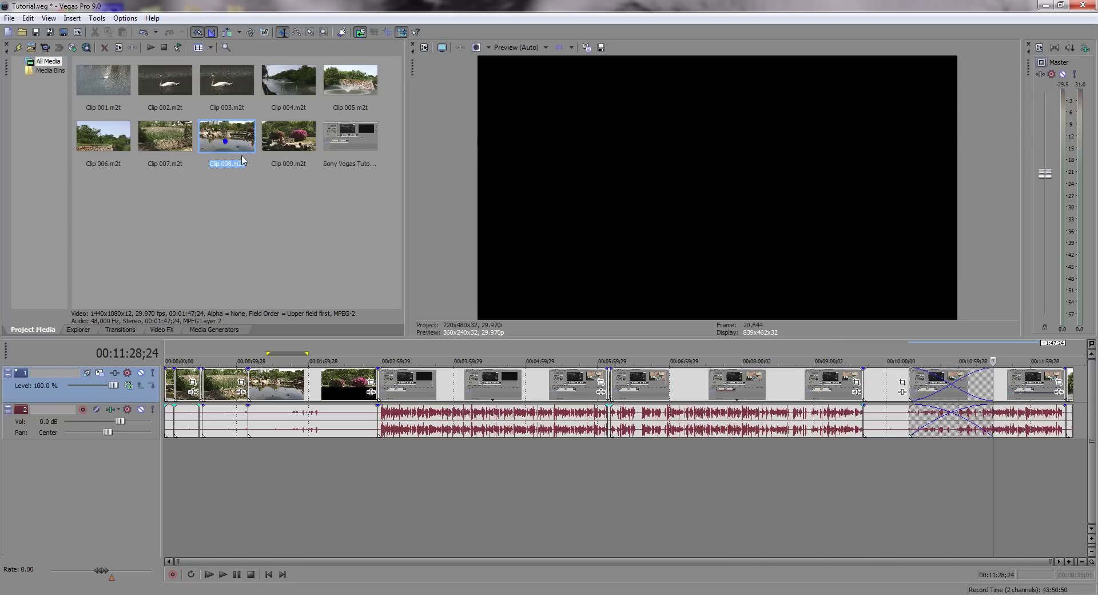
left_click(933, 477)
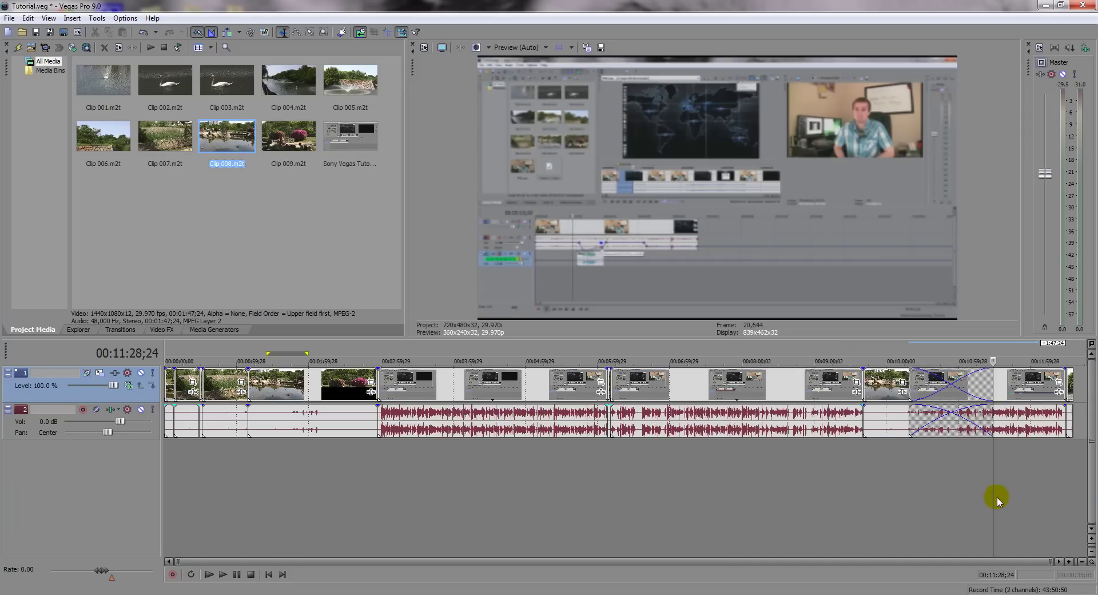
left_click(883, 486)
left_click_drag(883, 486, 970, 479)
left_click(878, 473)
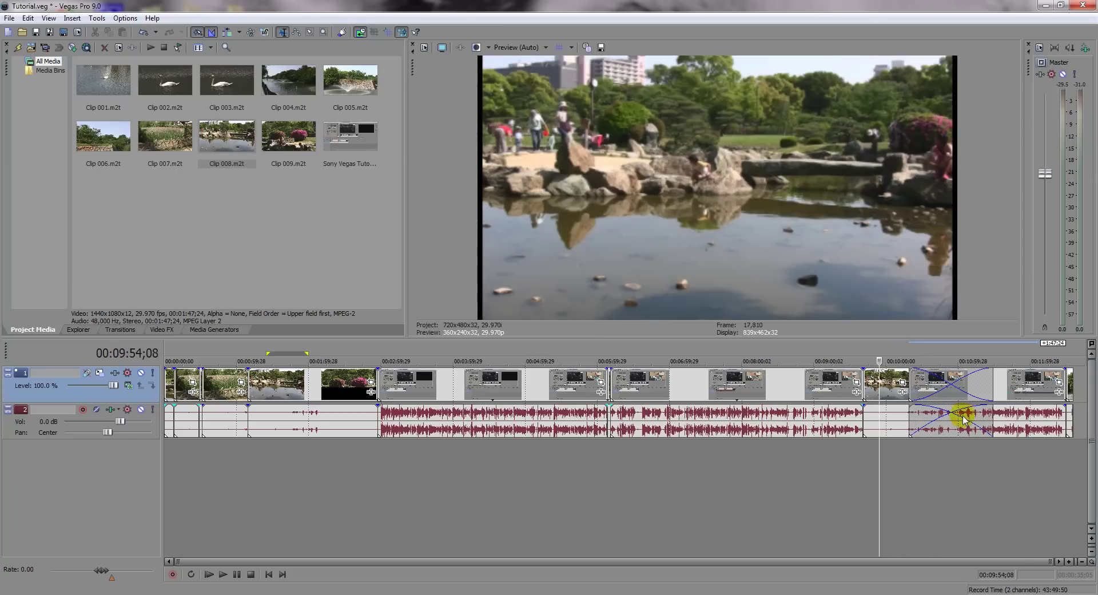
Step: Slide the events into a crossfade with the following tutorial event and trim the garden clip's start later
left_click_drag(991, 388, 912, 389)
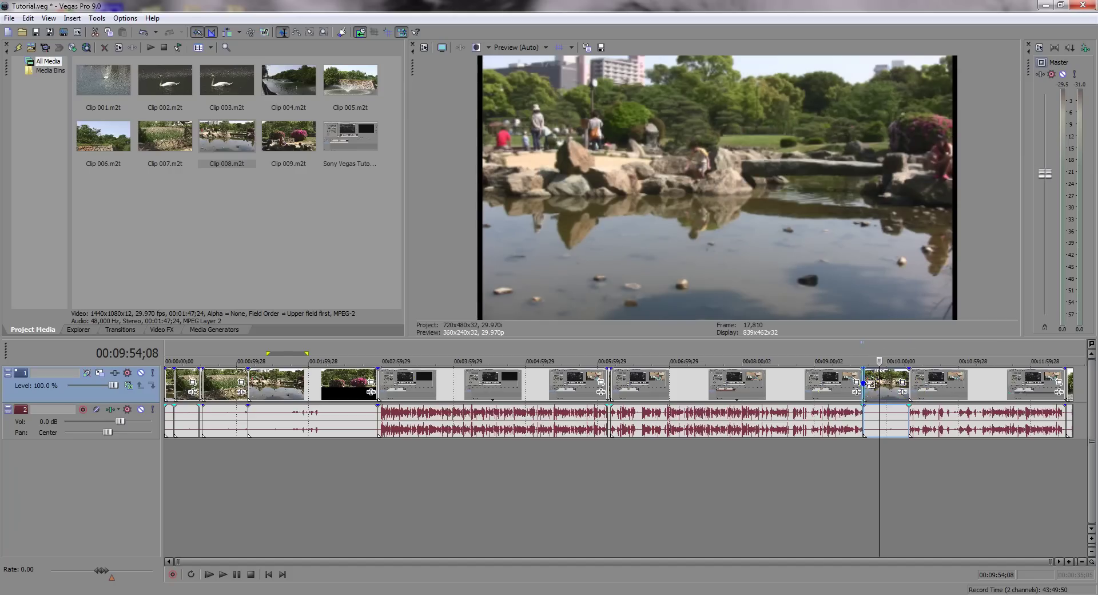
left_click(886, 472)
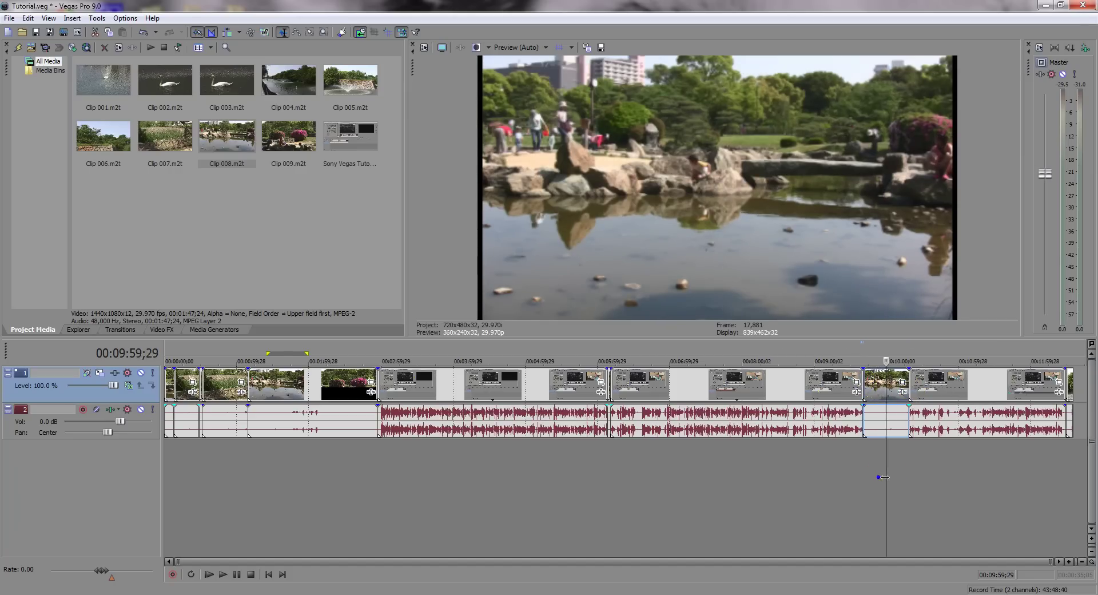
left_click(891, 458)
left_click_drag(911, 388, 994, 387)
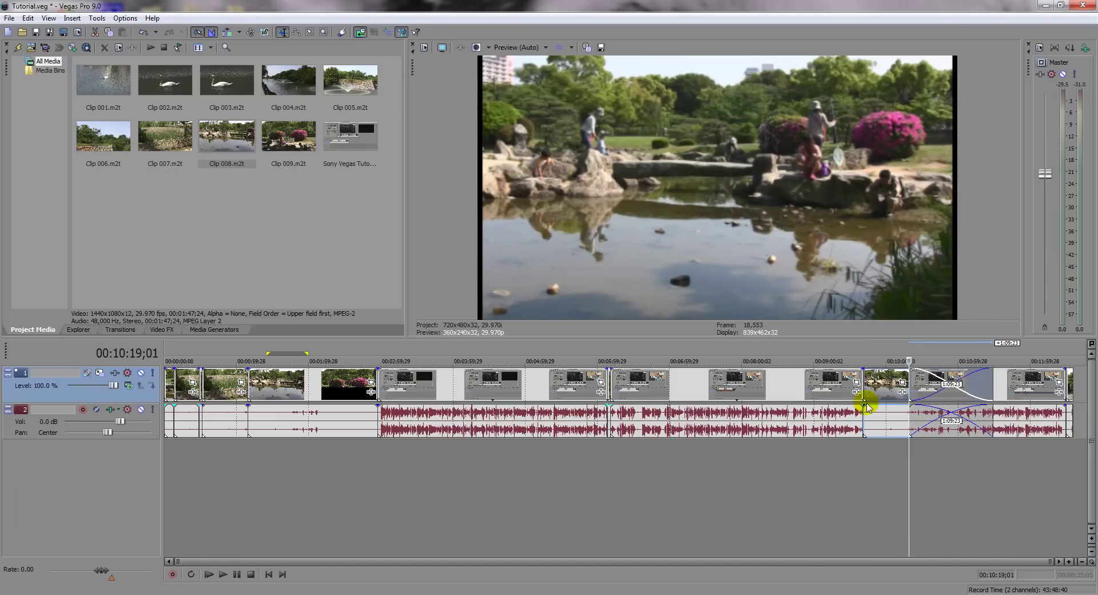
left_click_drag(864, 392, 889, 392)
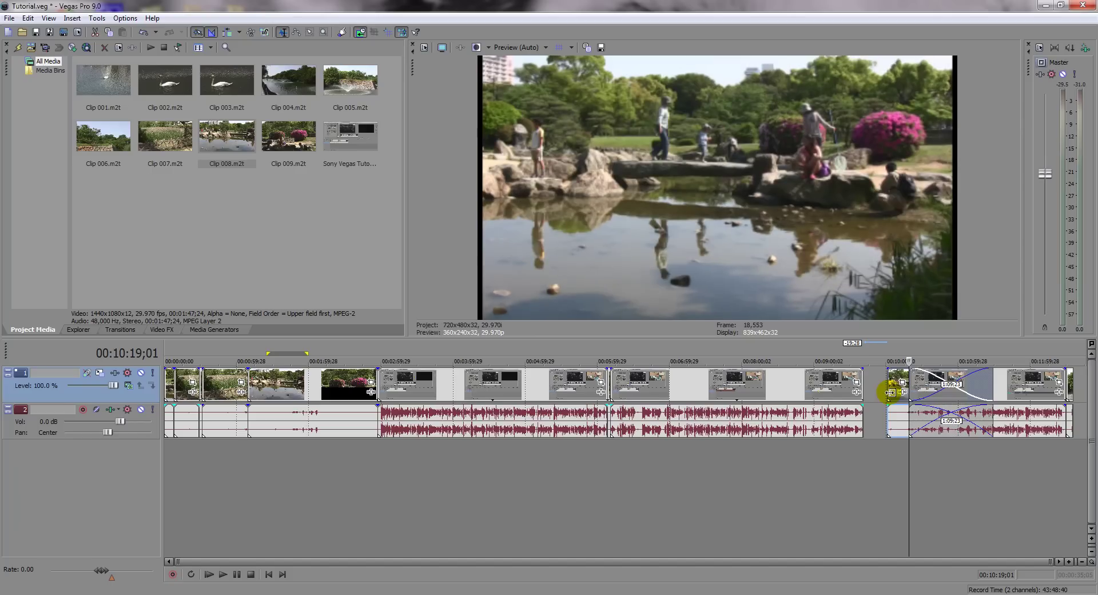
mouse_move(907, 449)
left_mouse_down()
mouse_move(978, 448)
mouse_move(917, 447)
left_mouse_up()
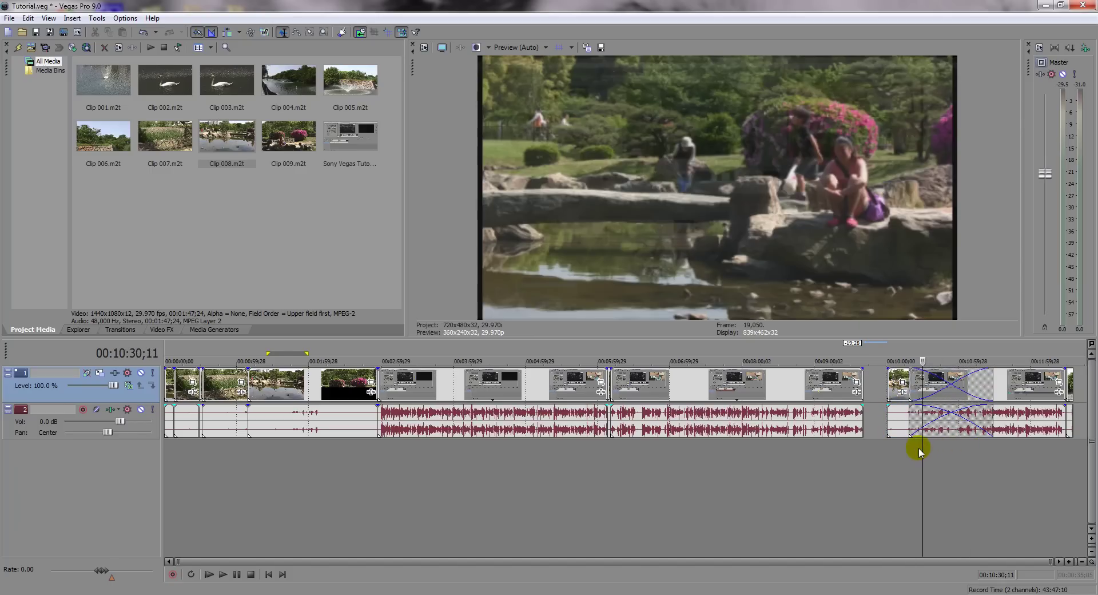
Step: Delete the short garden event and add a new empty video track on top
left_click(892, 388)
key("Delete")
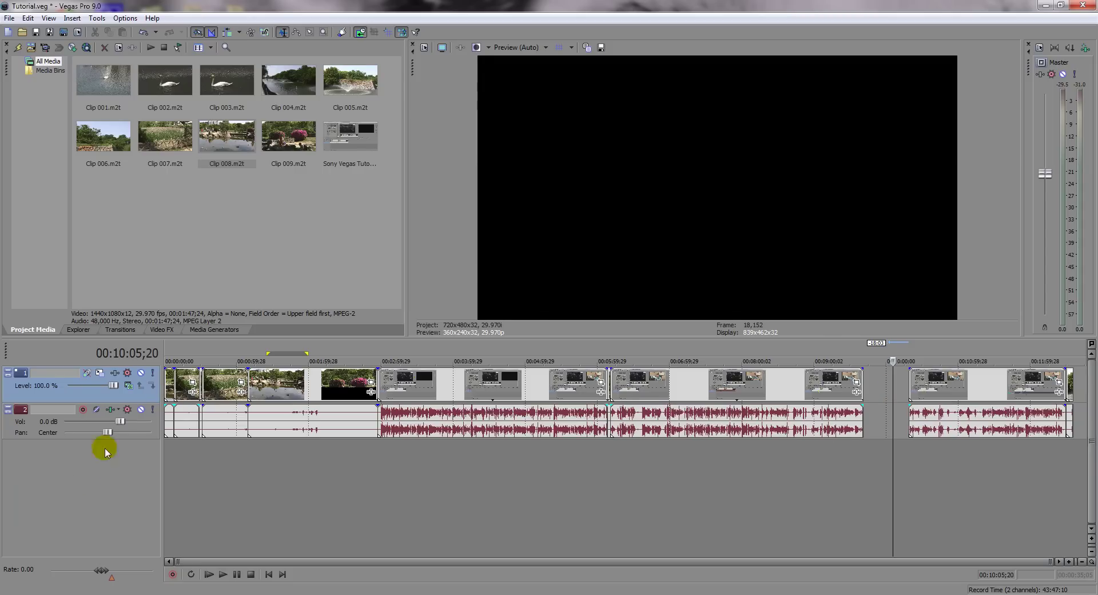
right_click(86, 481)
left_click(126, 510)
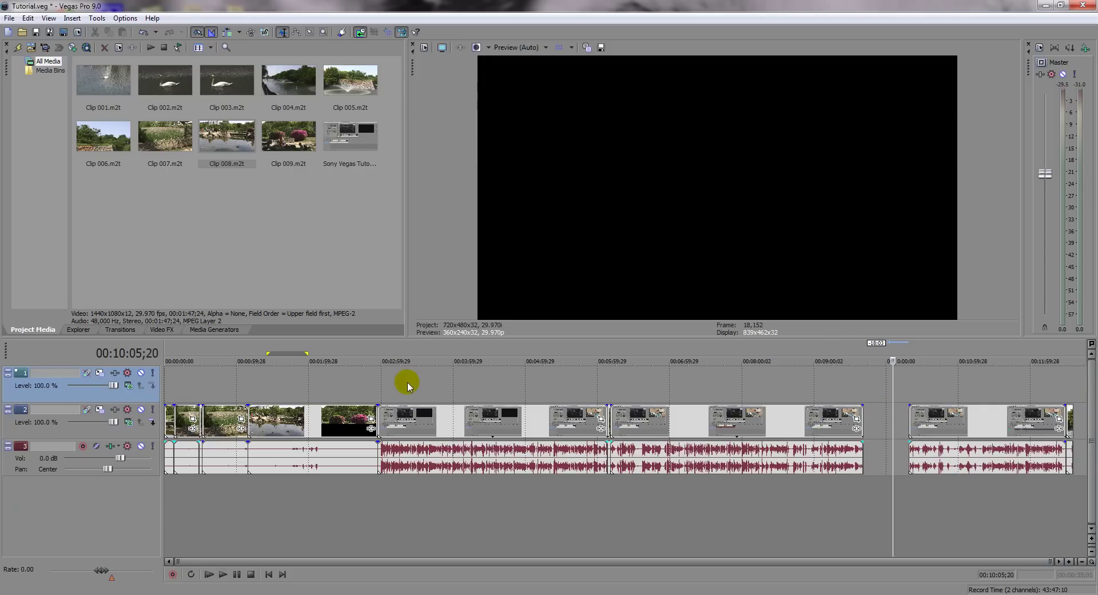
Step: Place Clip 008 on the new track with Auto Ripple on, trimming both edges to the gap
left_click(236, 144)
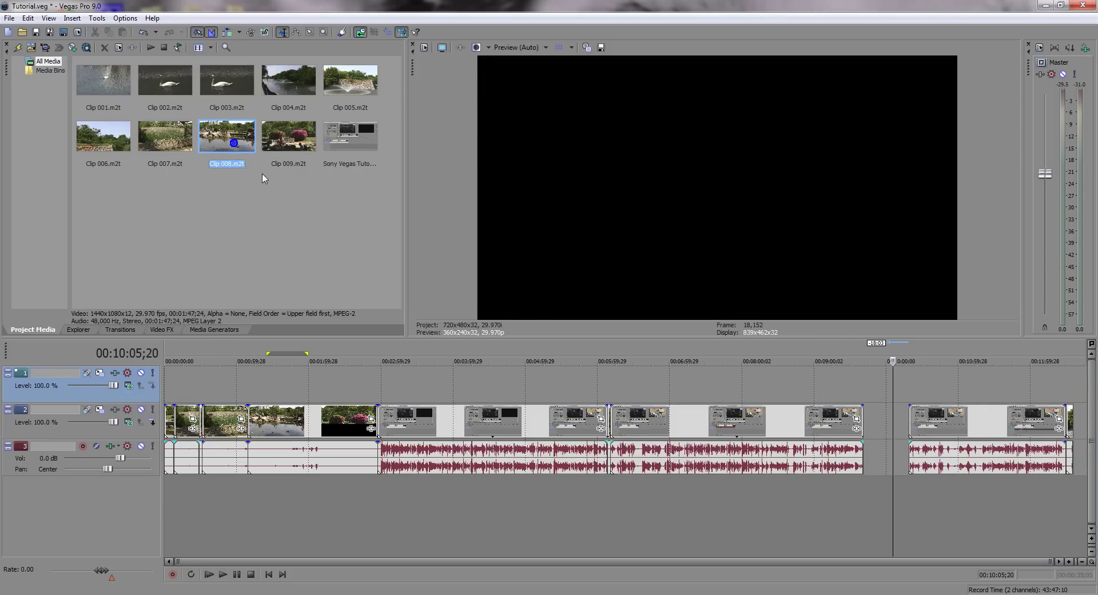
left_click_drag(825, 357, 868, 397)
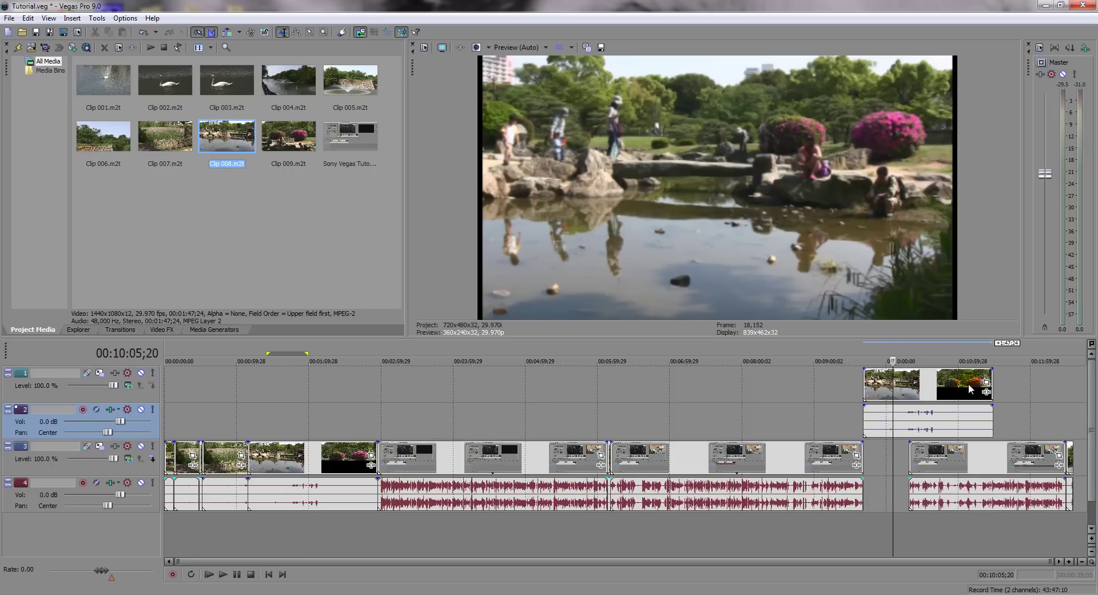
left_click(228, 32)
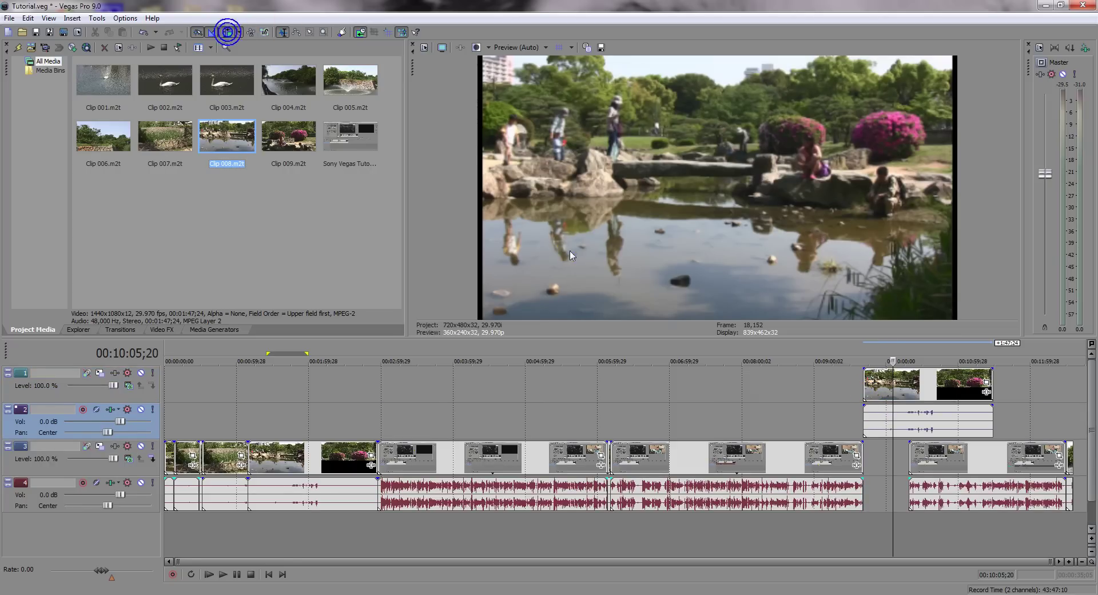
left_click_drag(863, 392, 890, 394)
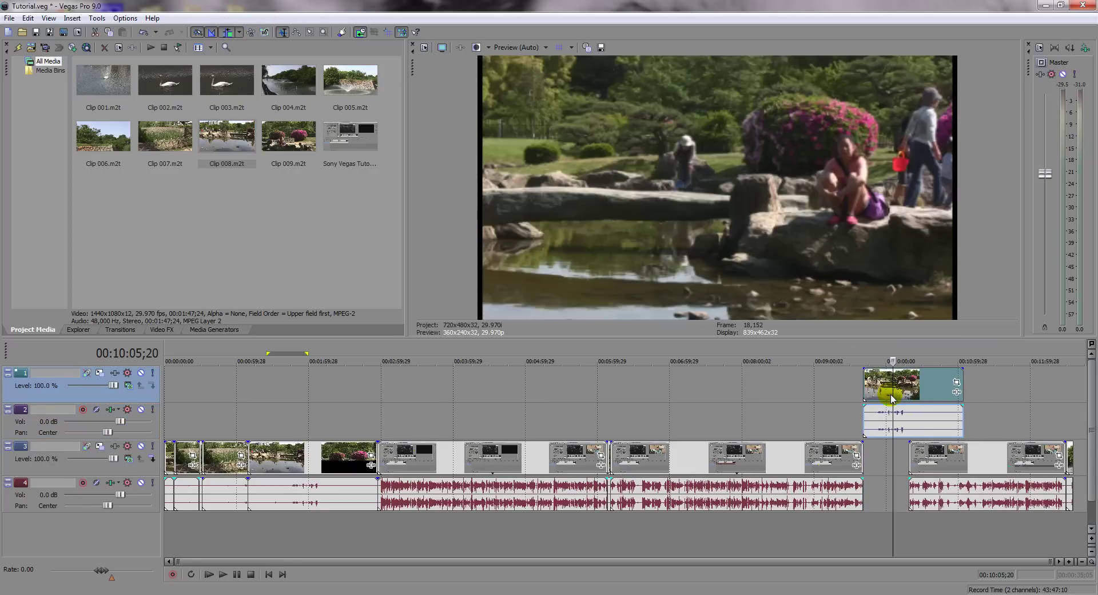
left_click(907, 456)
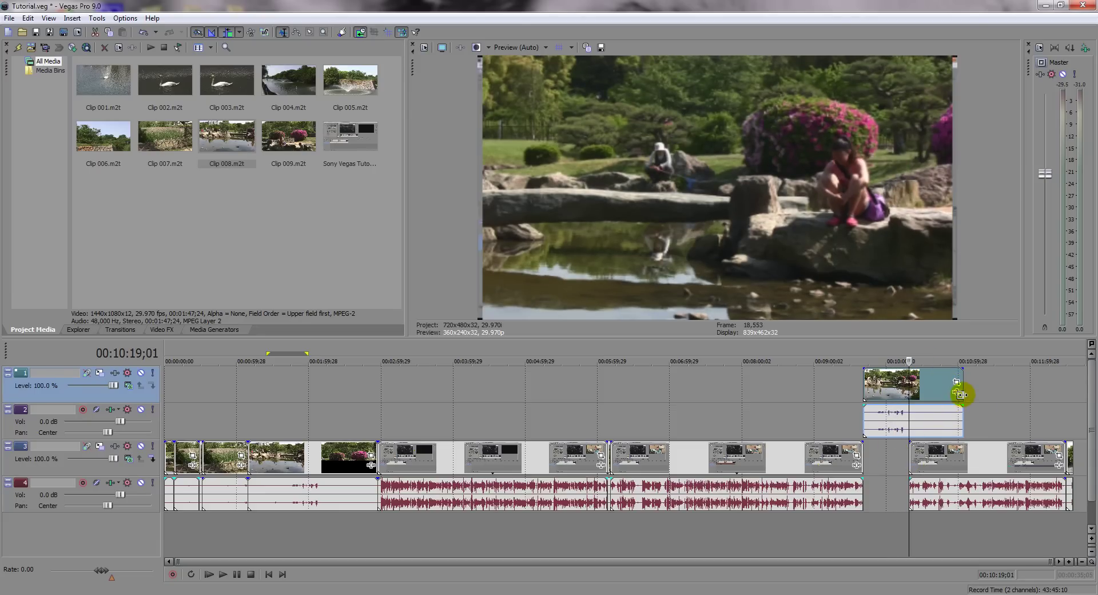
left_click_drag(961, 393, 892, 461)
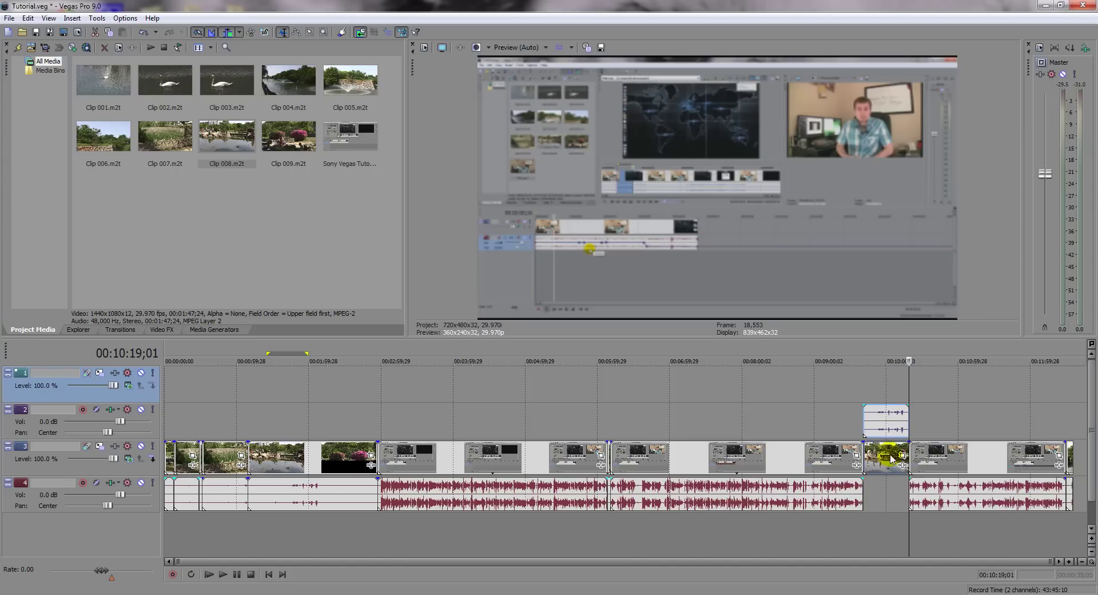
Step: Move Clip 008's audio event down into the silent gap on the main audio track
left_click(265, 32)
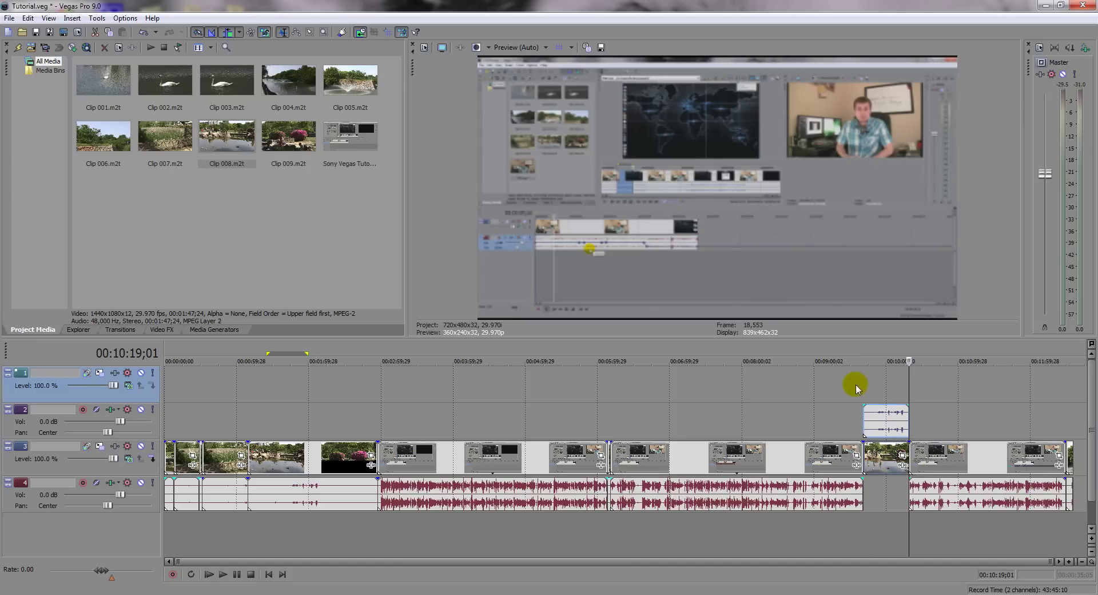
left_click(884, 429)
left_click_drag(885, 429, 887, 489)
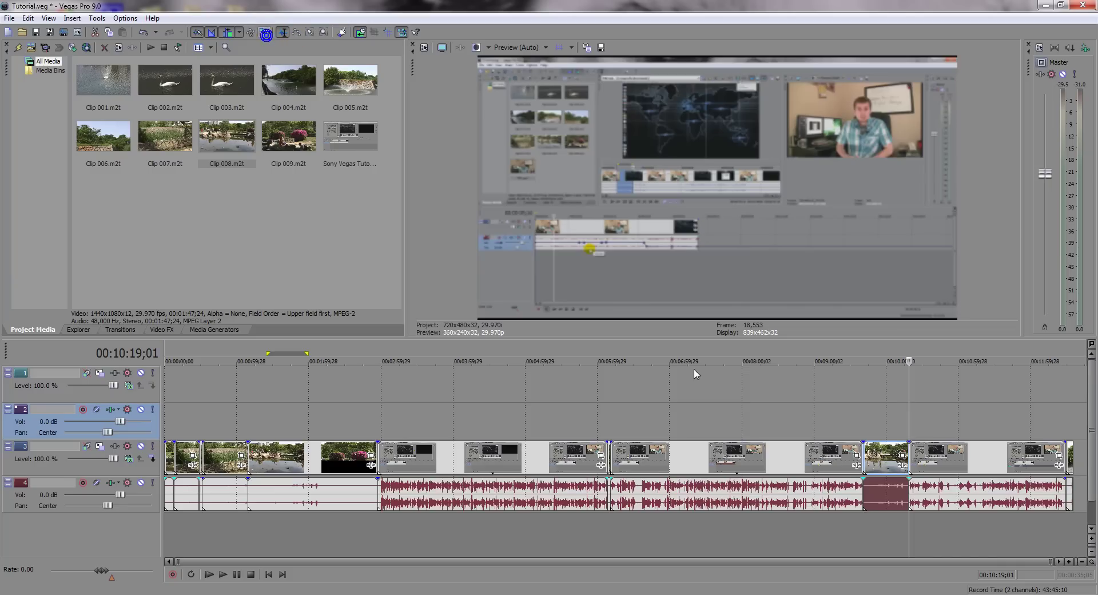
left_click(828, 393)
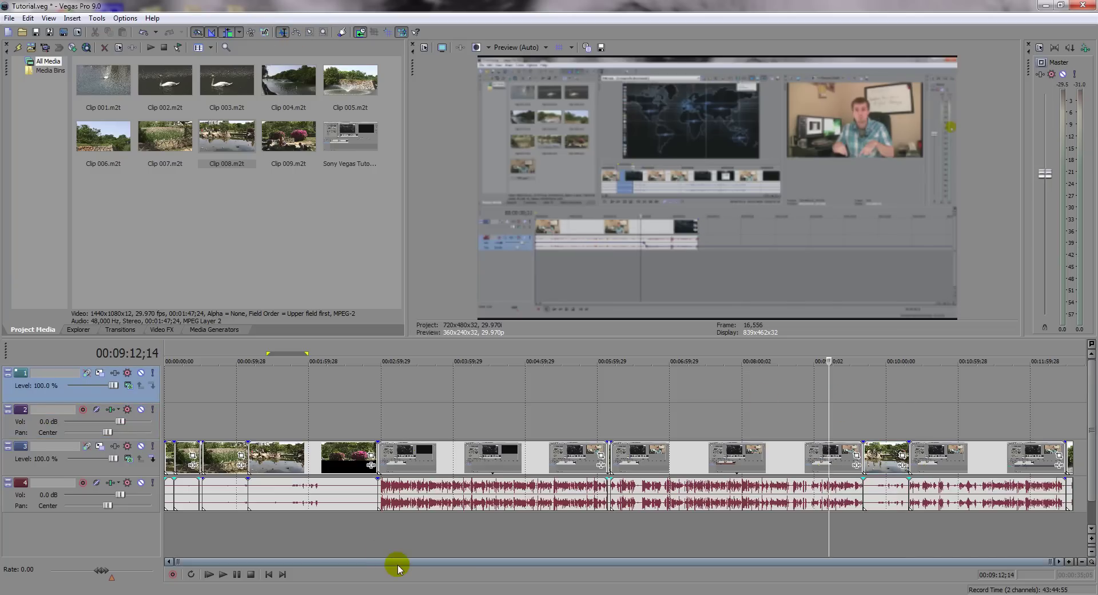
left_click(265, 381)
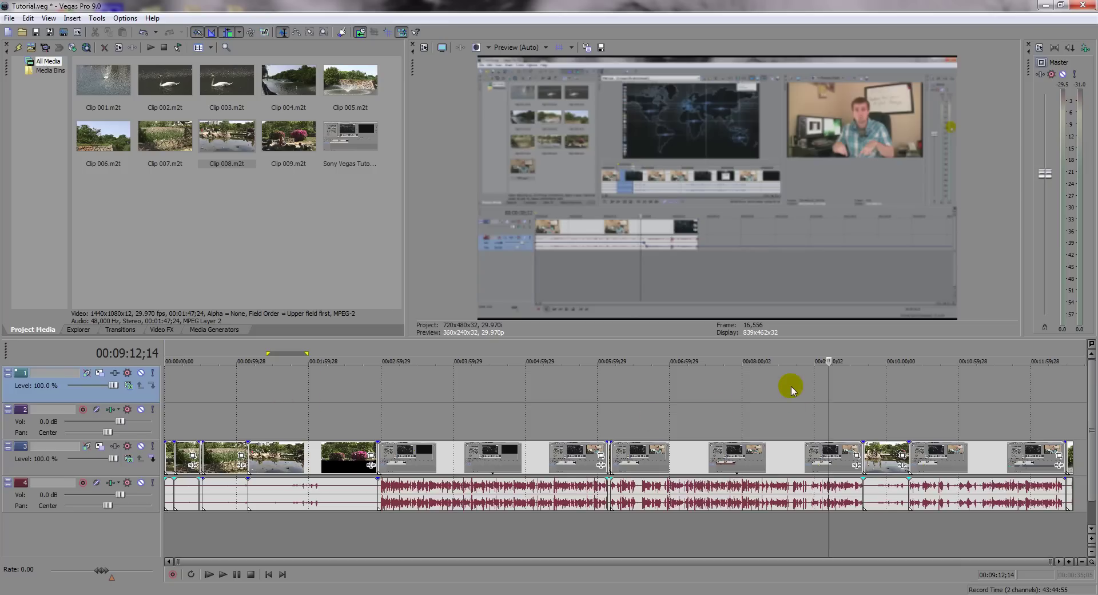
Step: Undo the Clip 008 edits and the extra video track with three Ctrl+Z presses
key("ctrl+z")
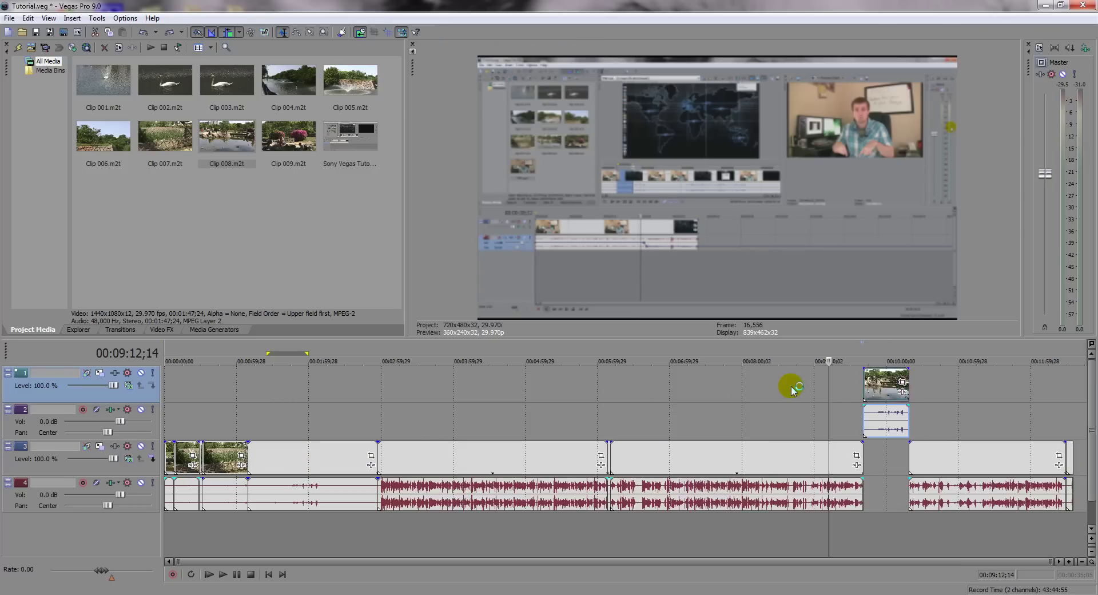
key("ctrl+z")
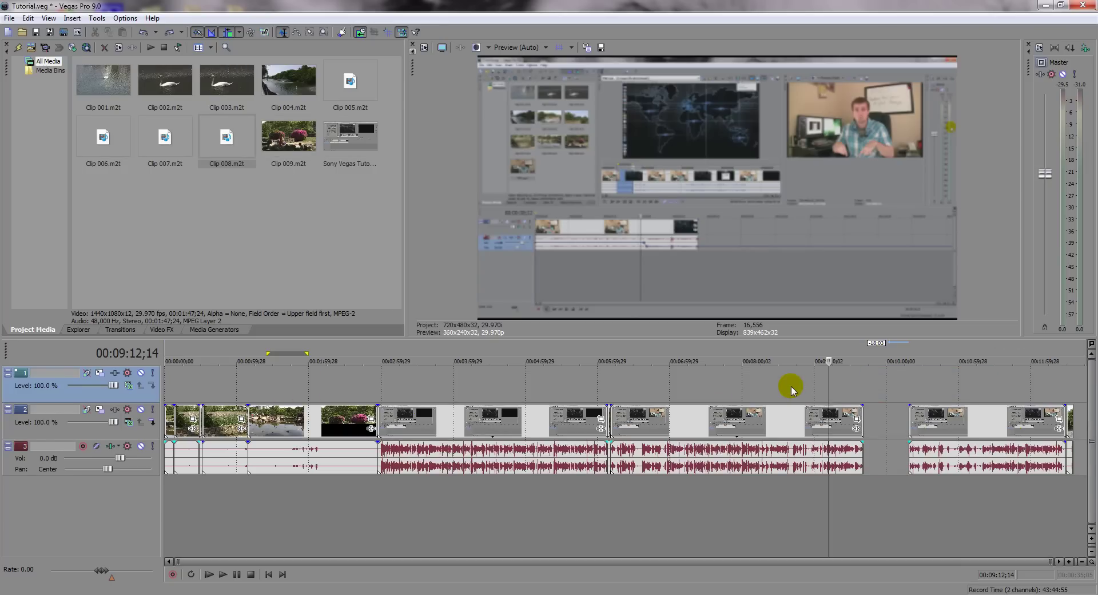
key("ctrl+z")
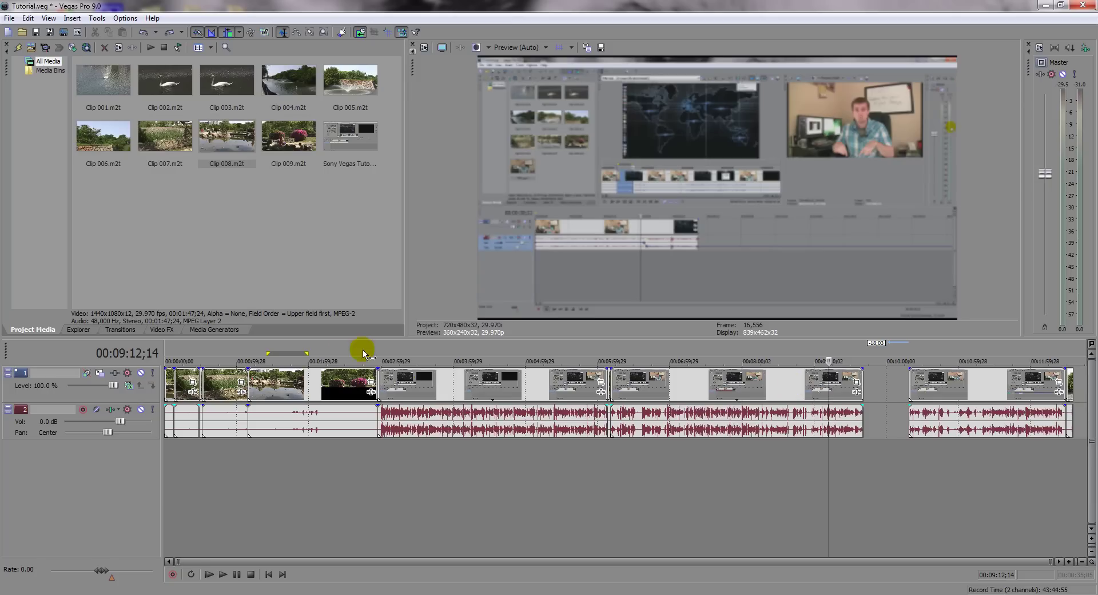
Step: Show the Trimmer window from the View menu and widen its panel
left_click(49, 18)
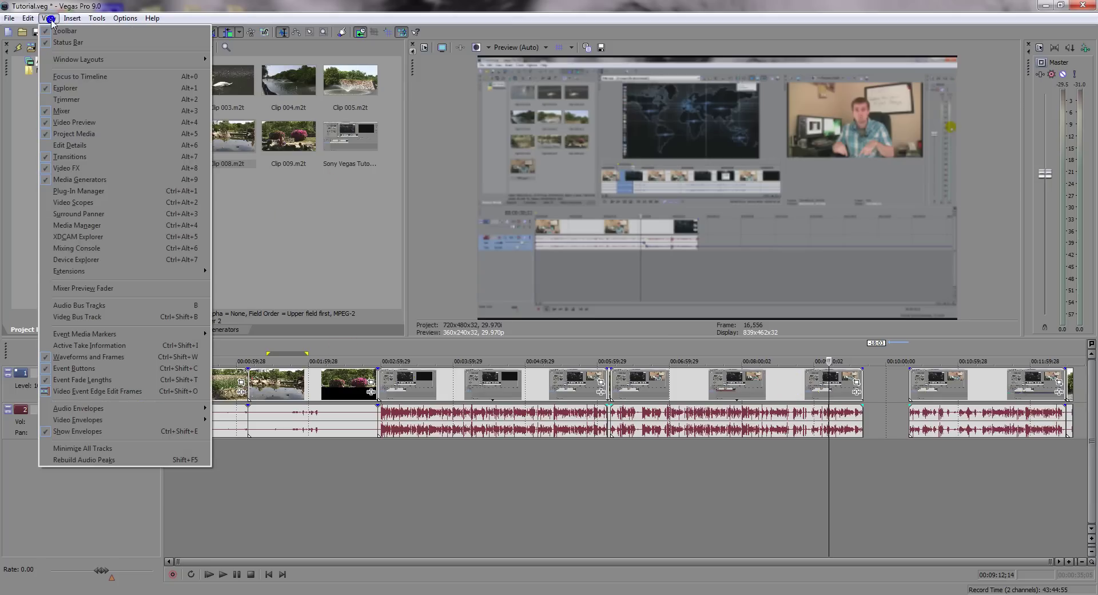
left_click(52, 101)
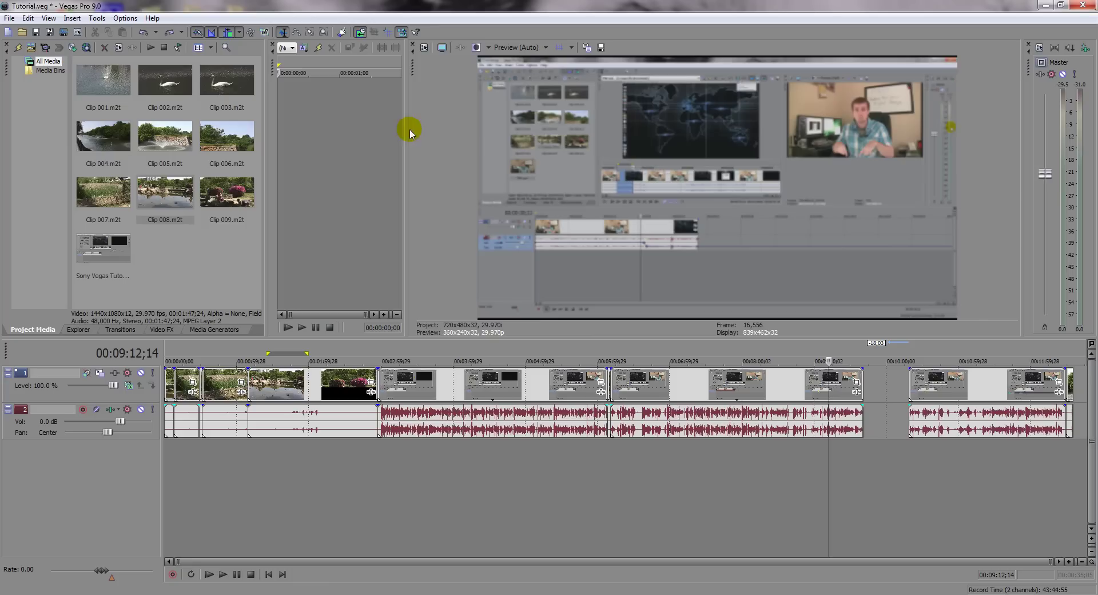
left_click_drag(406, 133, 656, 140)
Step: Load Clip 008.m2t into the Trimmer and mark the 00:55:37;16–00:56:02;22 garden range
left_click_drag(161, 194, 329, 184)
left_click_drag(490, 254, 515, 265)
left_click(467, 247)
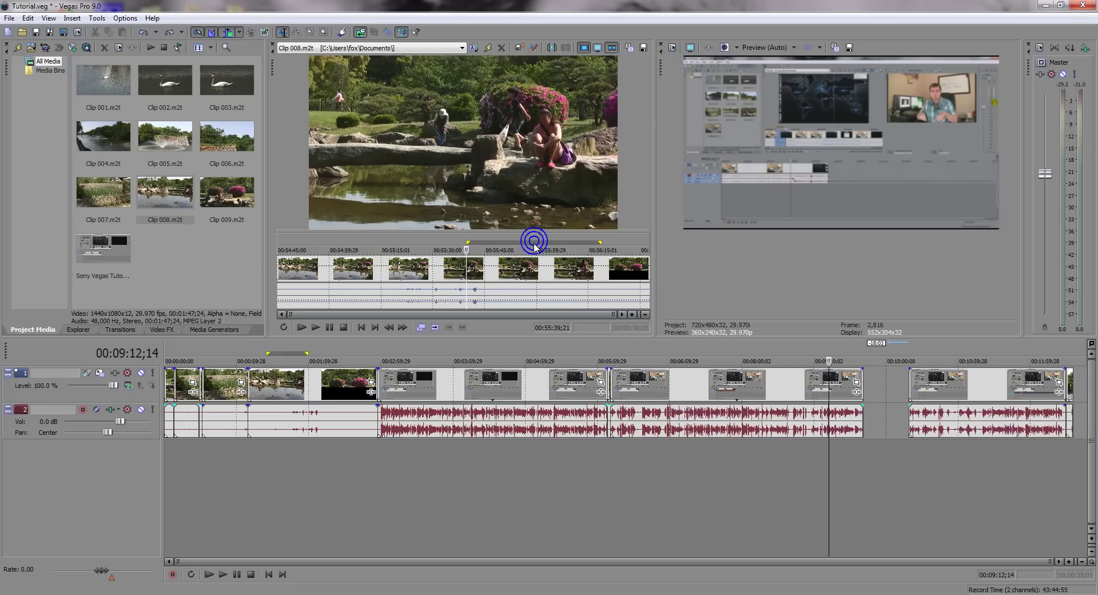
left_click(536, 265, "shift")
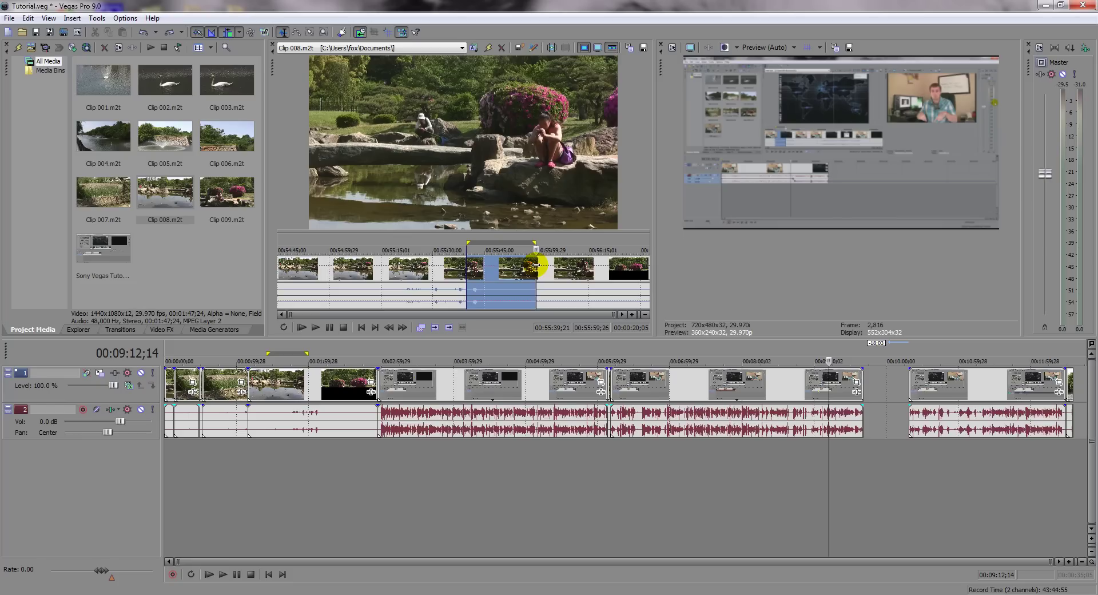
left_click_drag(536, 266, 545, 265)
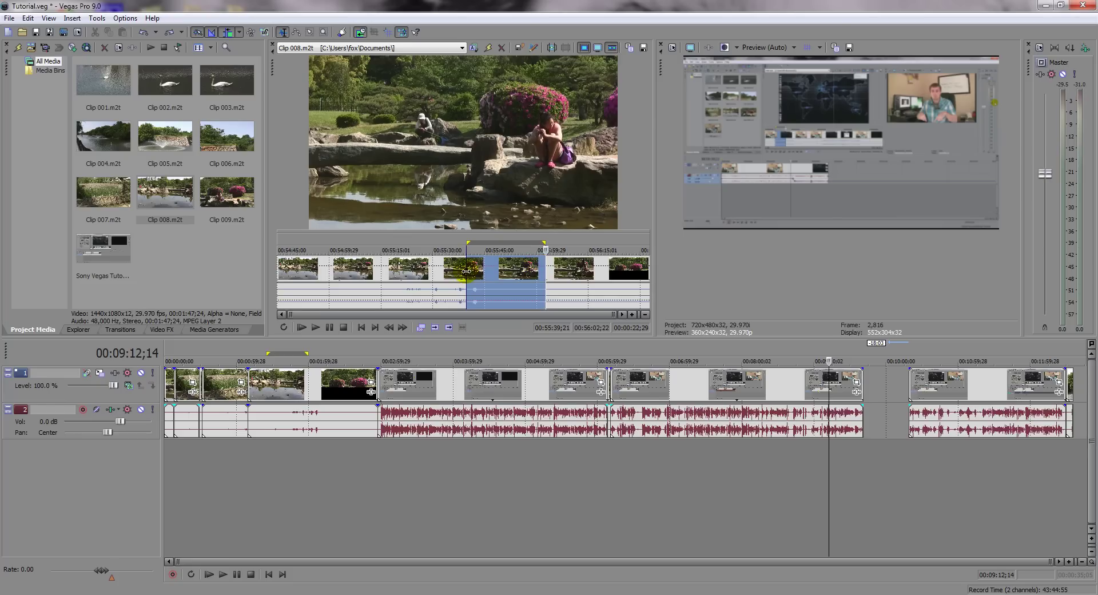
left_click_drag(461, 271, 459, 273)
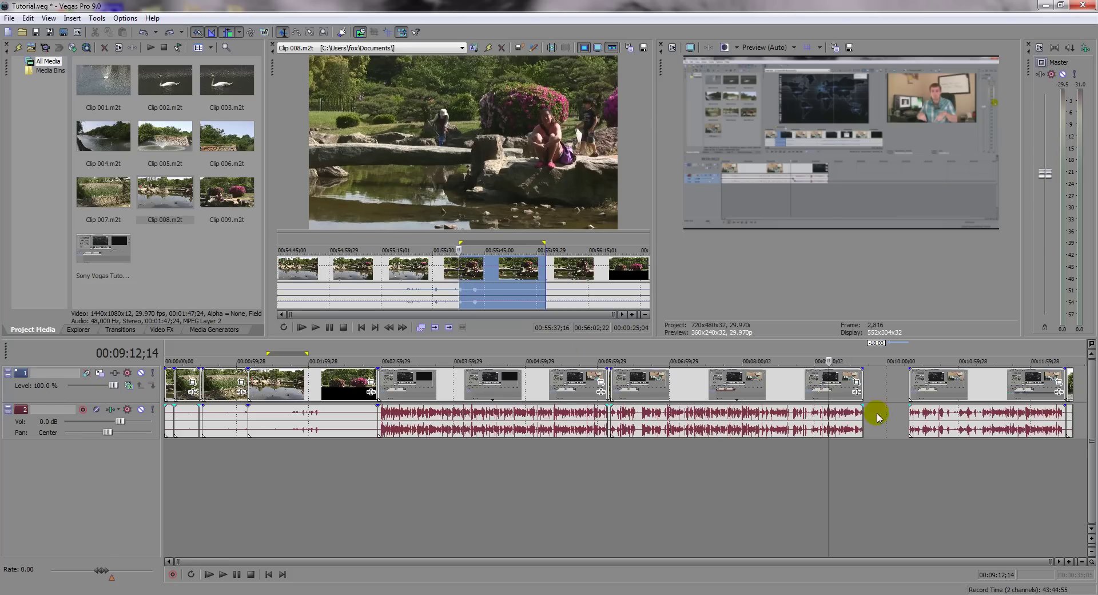
Step: Select the timeline gap at 09:41 and fill it with the marked range using Fit to Fill
left_click_drag(827, 483, 862, 475)
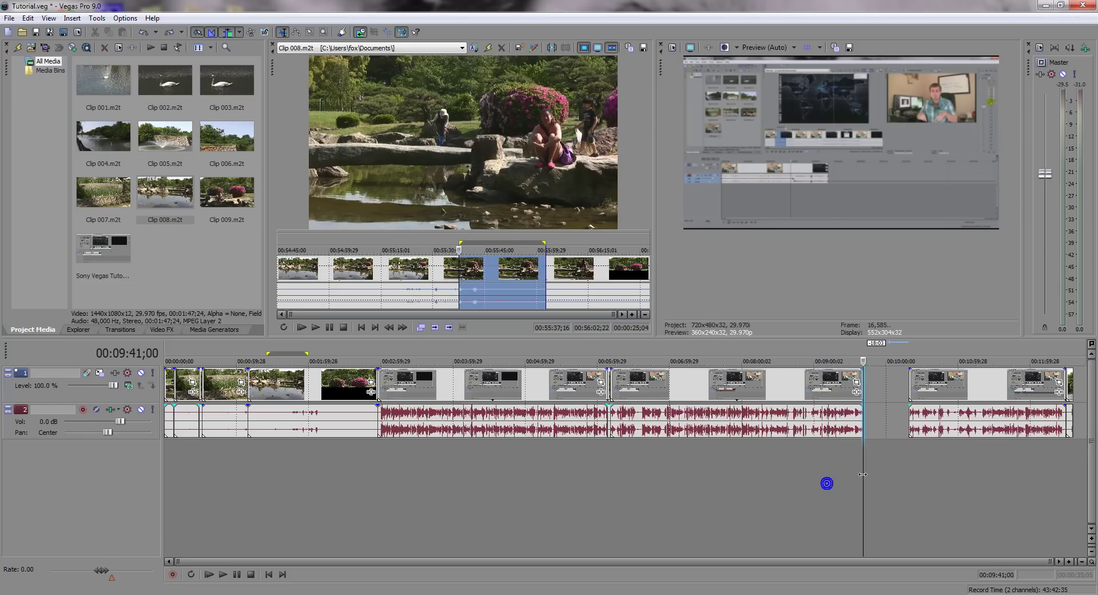
left_click(891, 385)
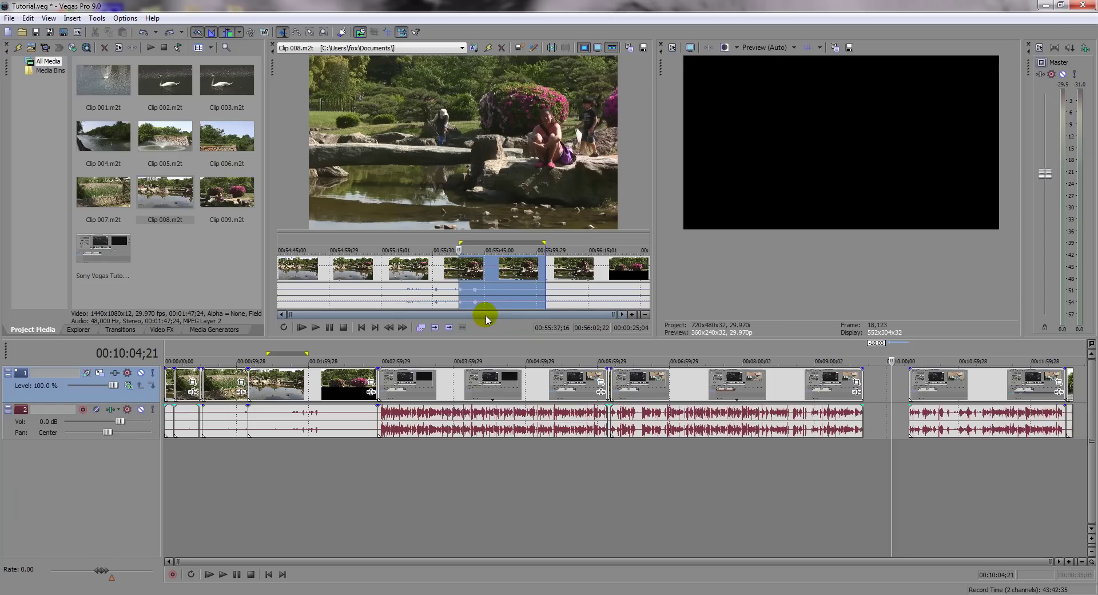
left_click(868, 424)
left_click(864, 422)
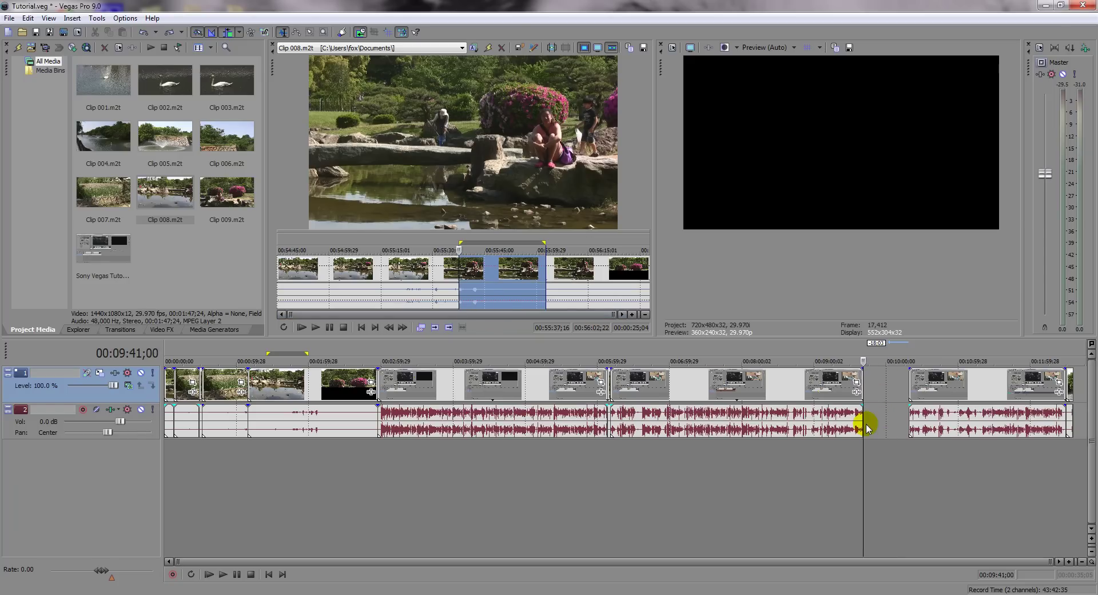
double_click(889, 382)
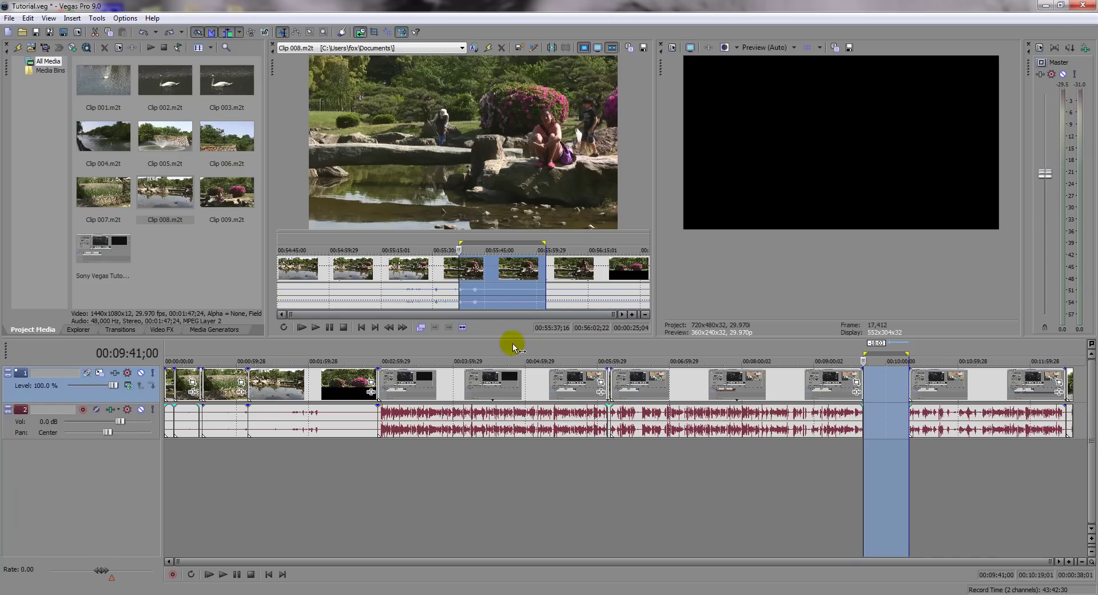
left_click(463, 330)
Step: Clear the time selection and scrub back through the newly filled gap
left_click(824, 494)
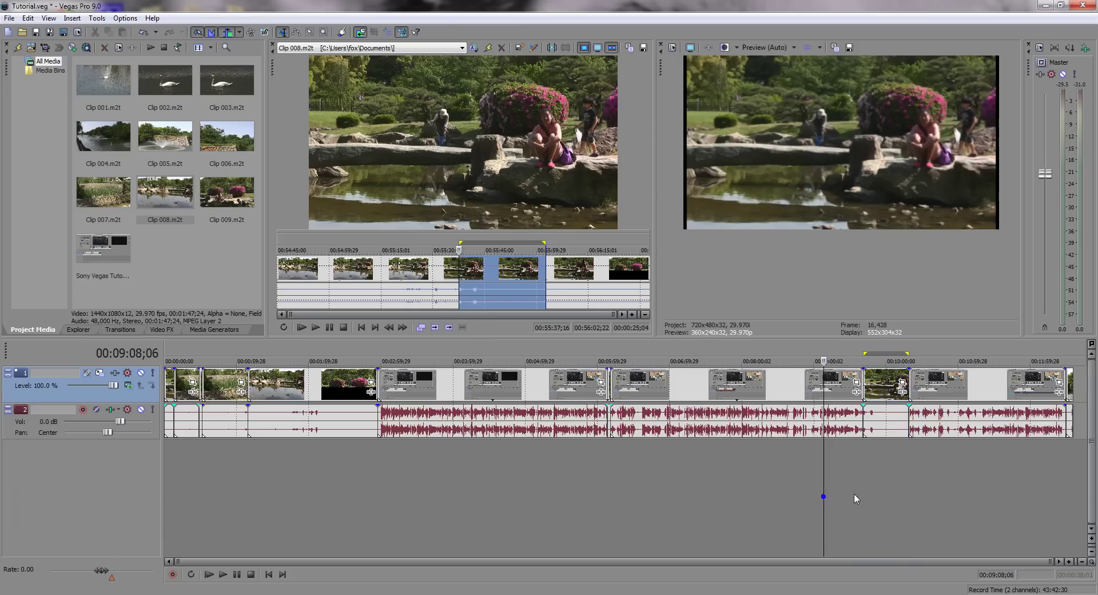
left_click(884, 476)
left_click_drag(885, 475, 822, 464)
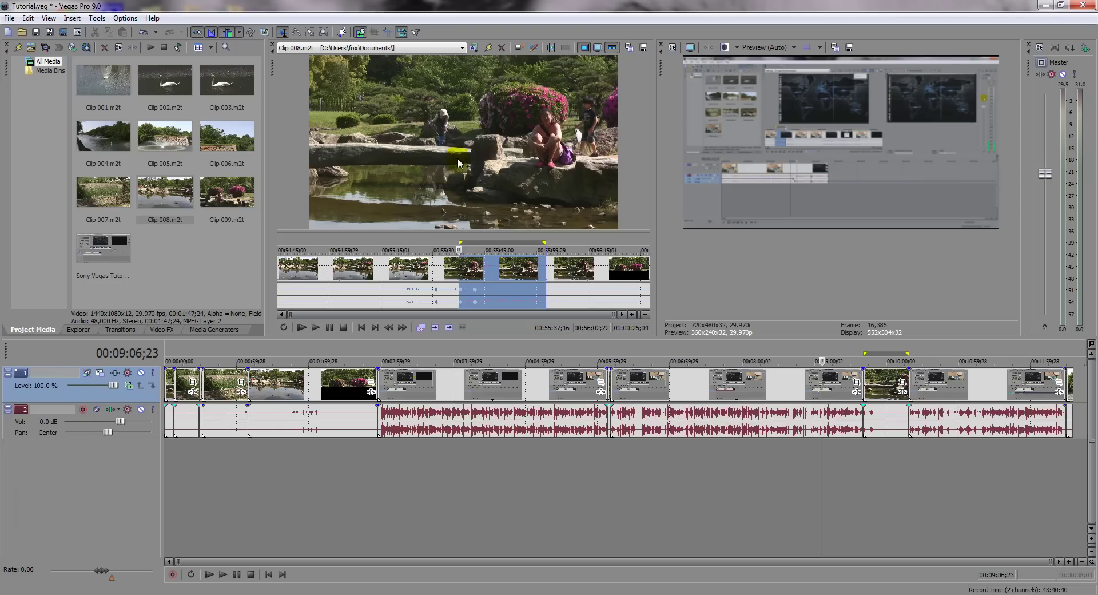